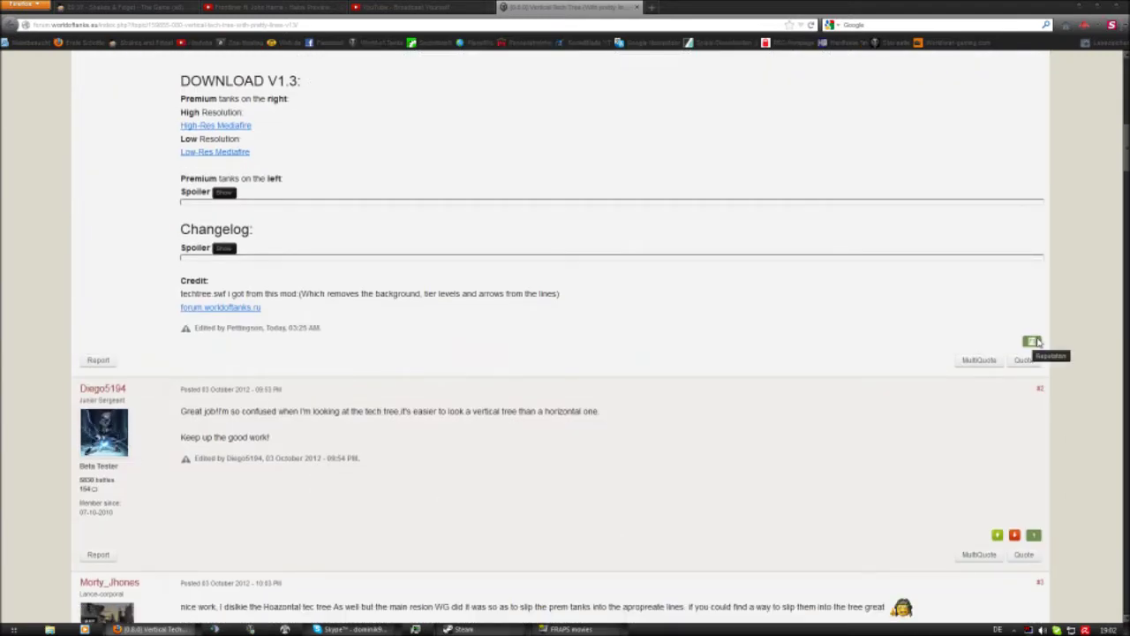
- Reveal the Screens spoiler in the Vertical Tech Tree forum topic and compare the high and low resolution screenshots
scroll(1014, 353, "up", 8)
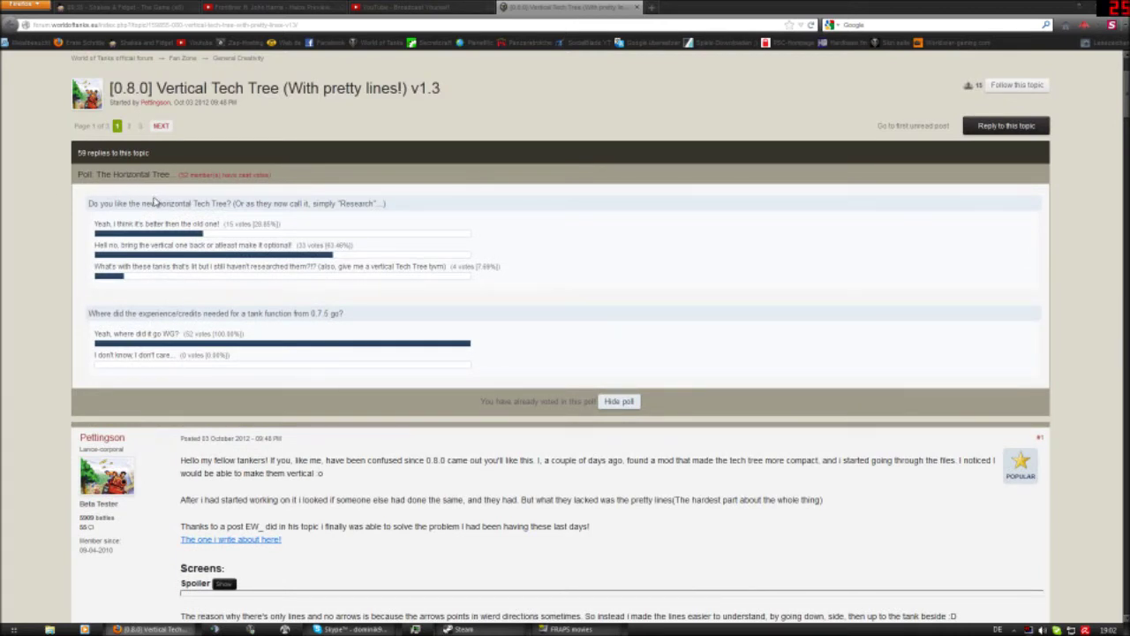
scroll(376, 416, "down", 4)
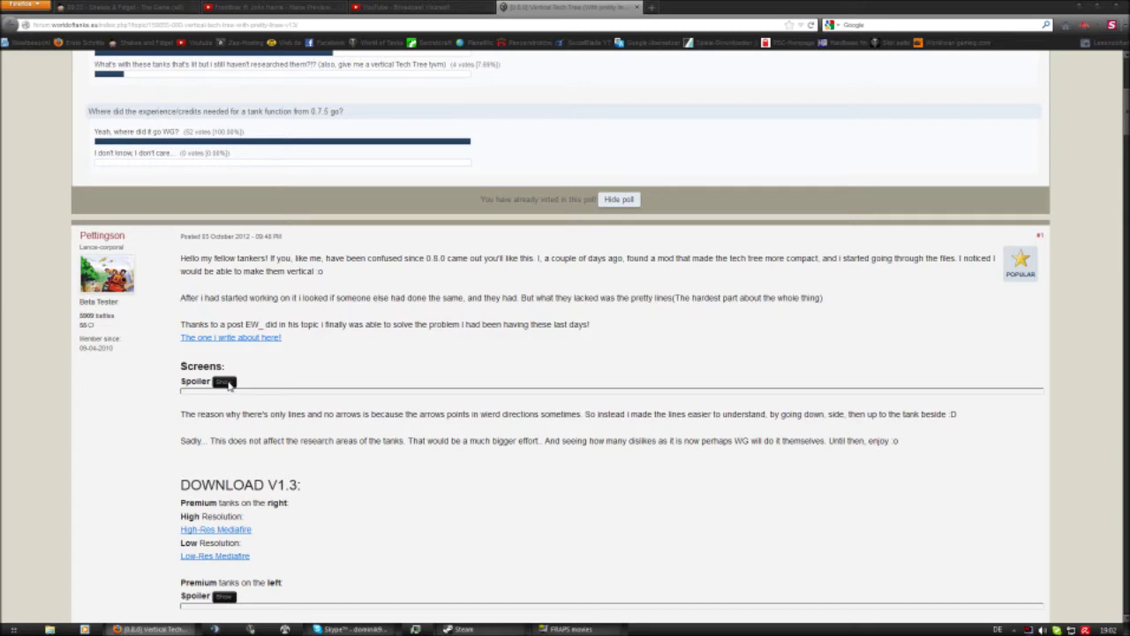
left_click(225, 382)
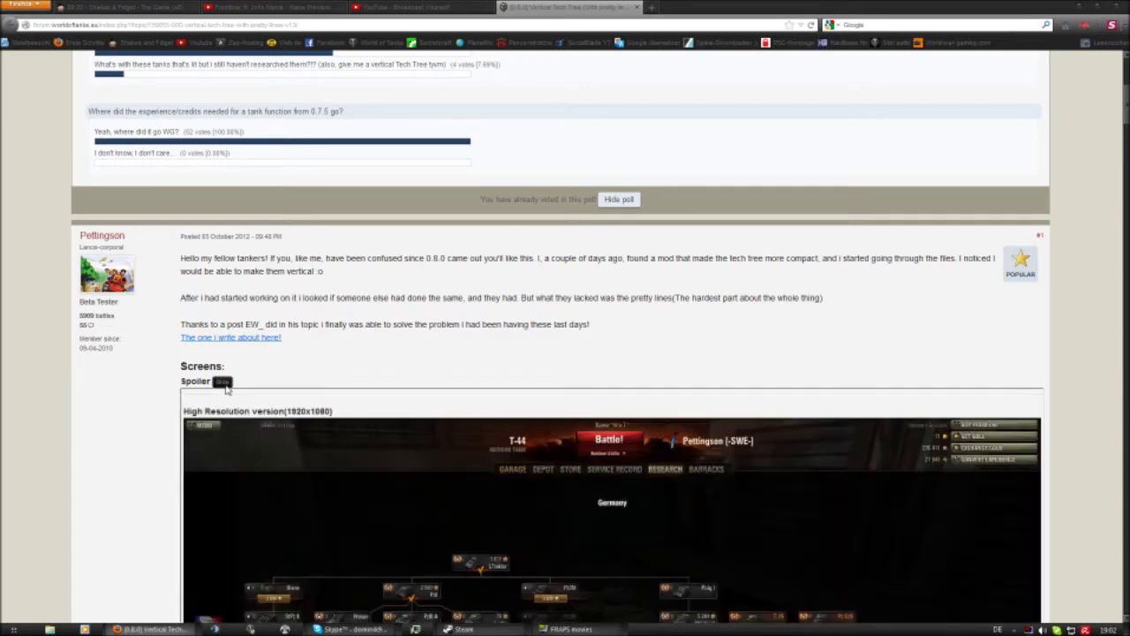
scroll(227, 389, "down", 4)
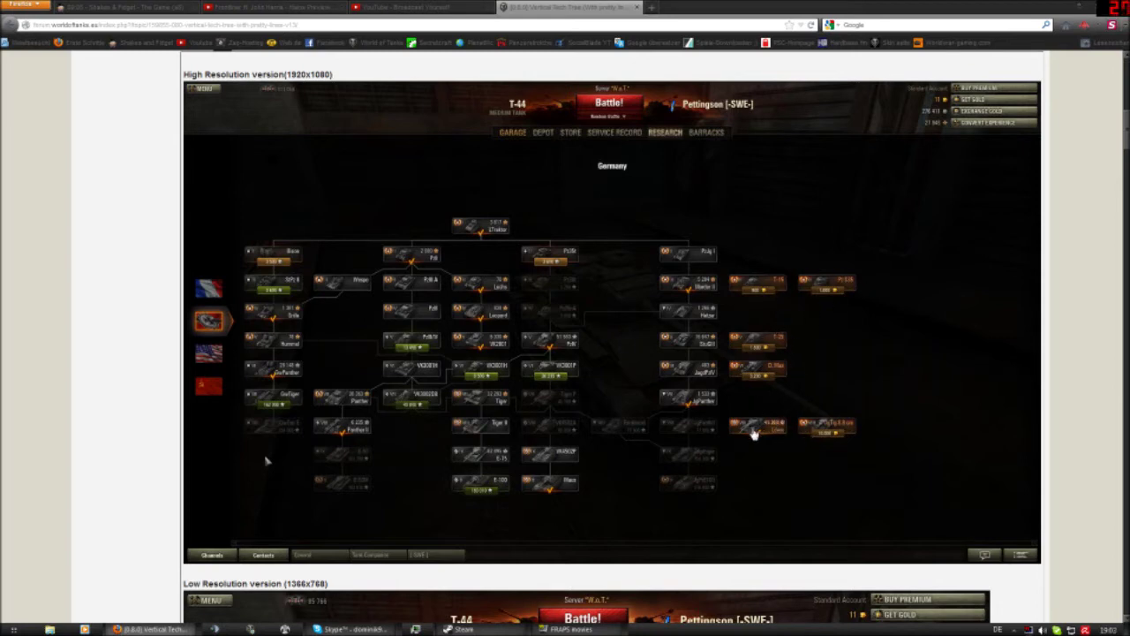
scroll(593, 423, "down", 4)
scroll(587, 422, "down", 1)
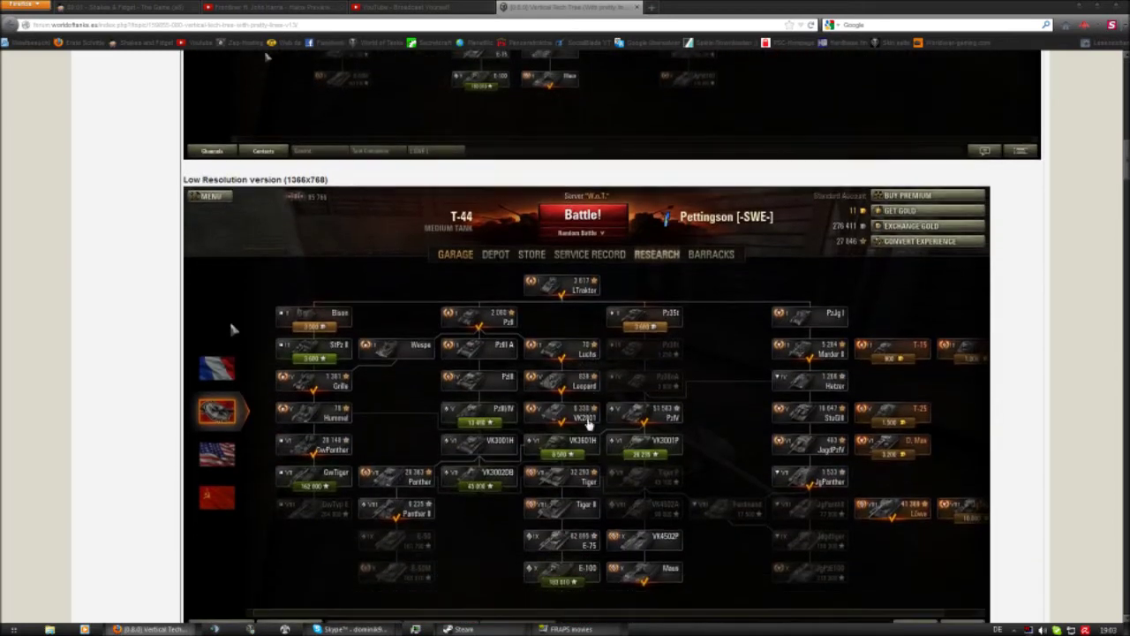
scroll(589, 425, "up", 5)
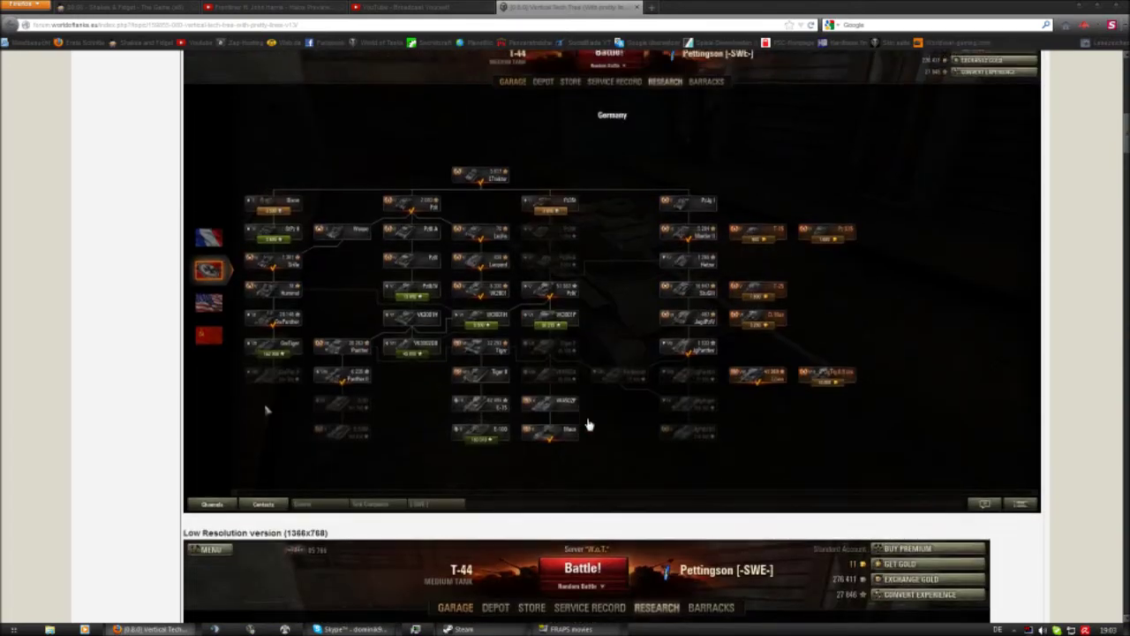
scroll(589, 425, "down", 4)
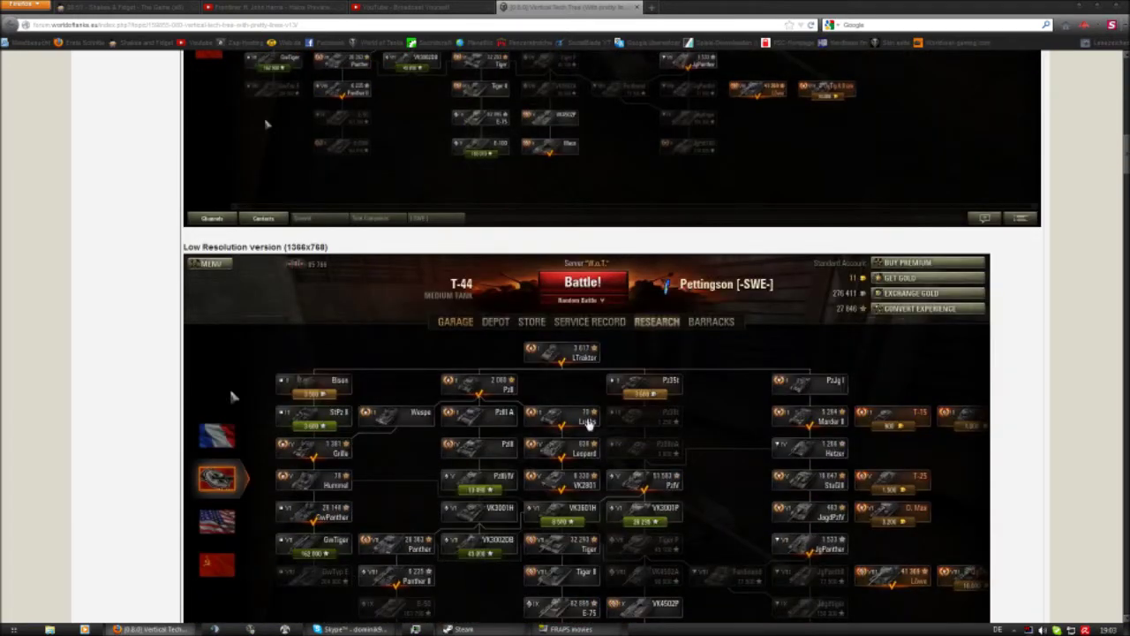
scroll(589, 423, "down", 5)
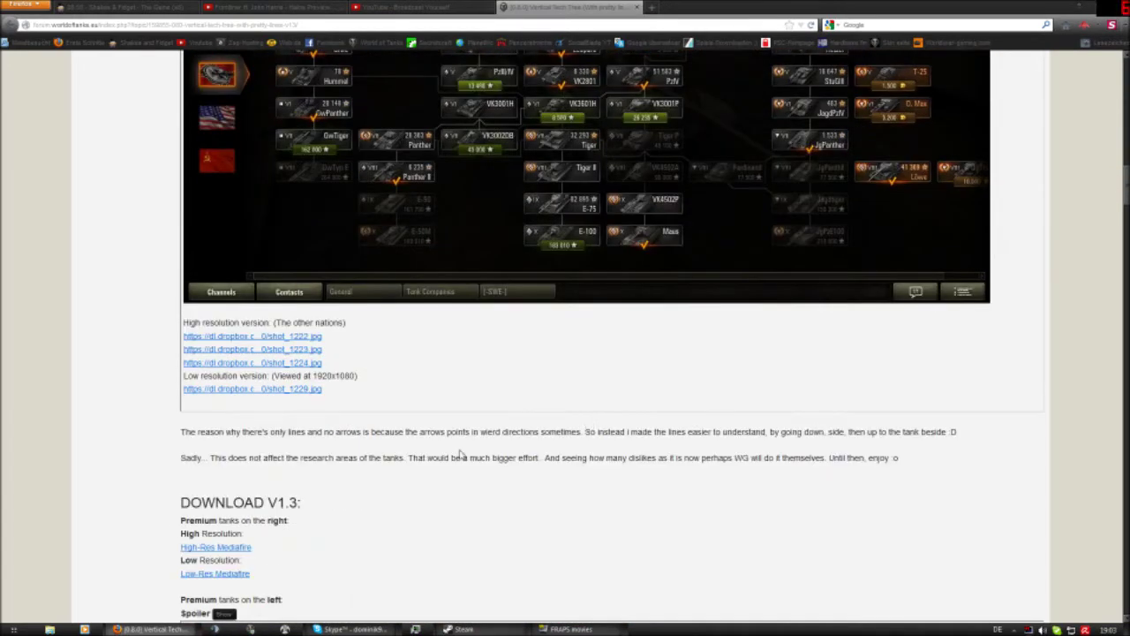
- Download the high-resolution Vertical Tech Tree v1.3 archive with premium tanks on the right, then clear the browser and Downloads windows away
scroll(275, 487, "down", 1)
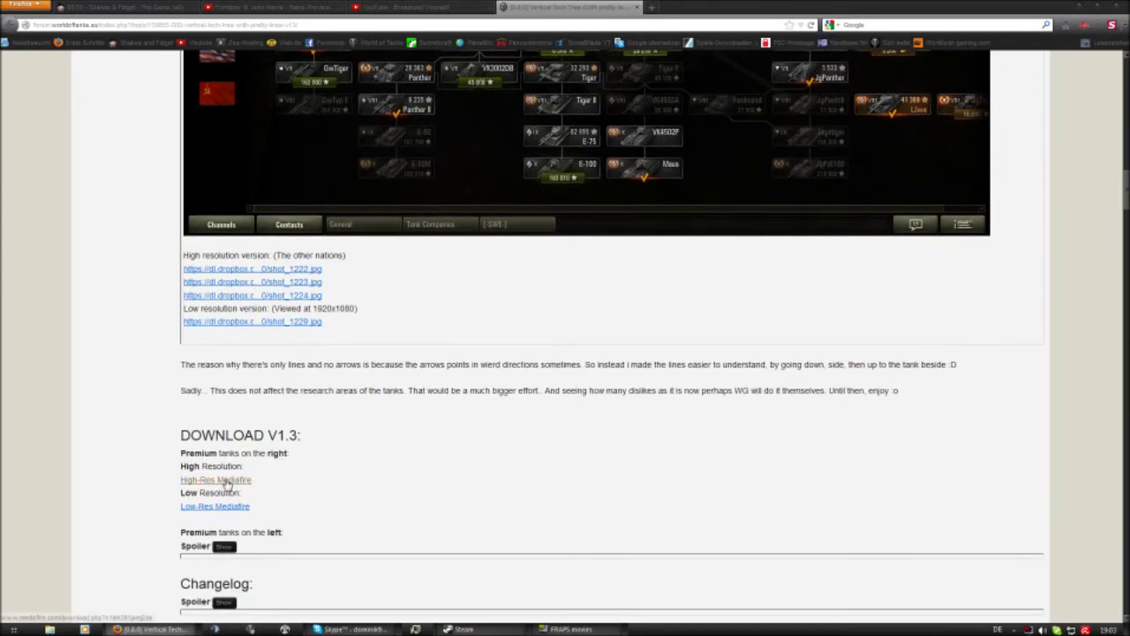
left_click(228, 482)
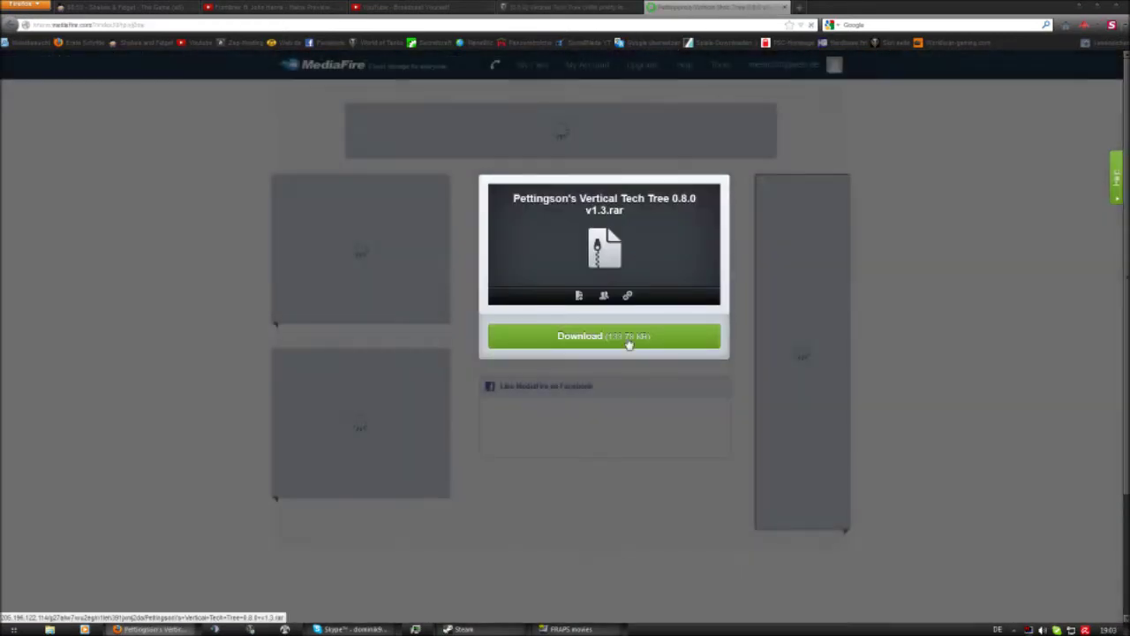
left_click(628, 345)
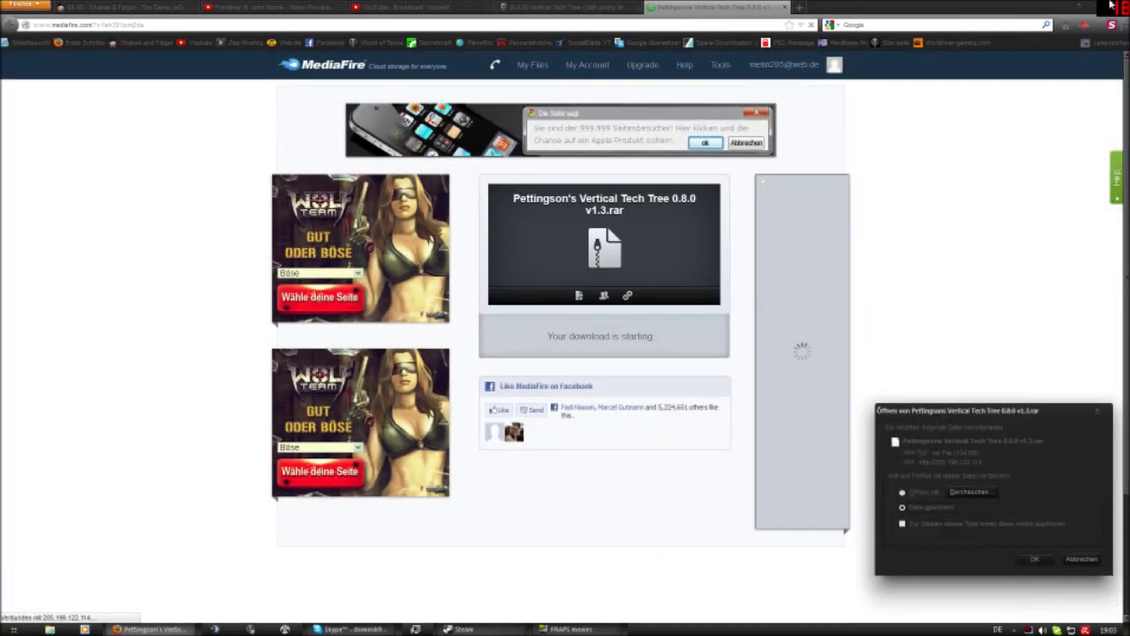
left_click(1080, 6)
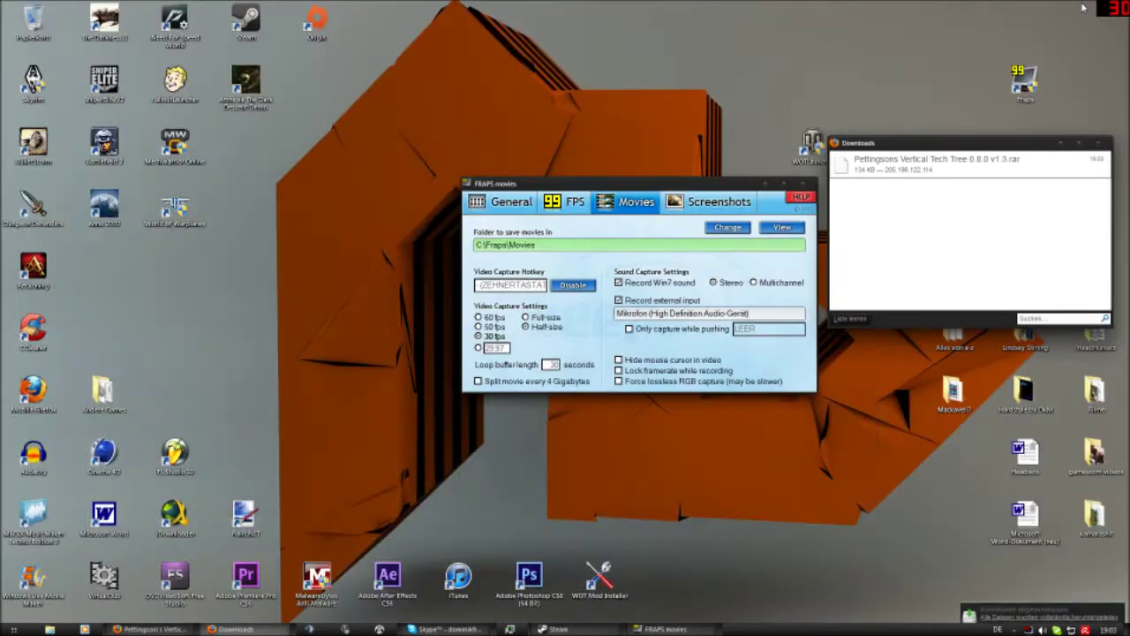
left_click(1102, 142)
- Open the local C: drive in a file window and reposition it on the desktop, with the FRAPS window out of the way
left_click(12, 628)
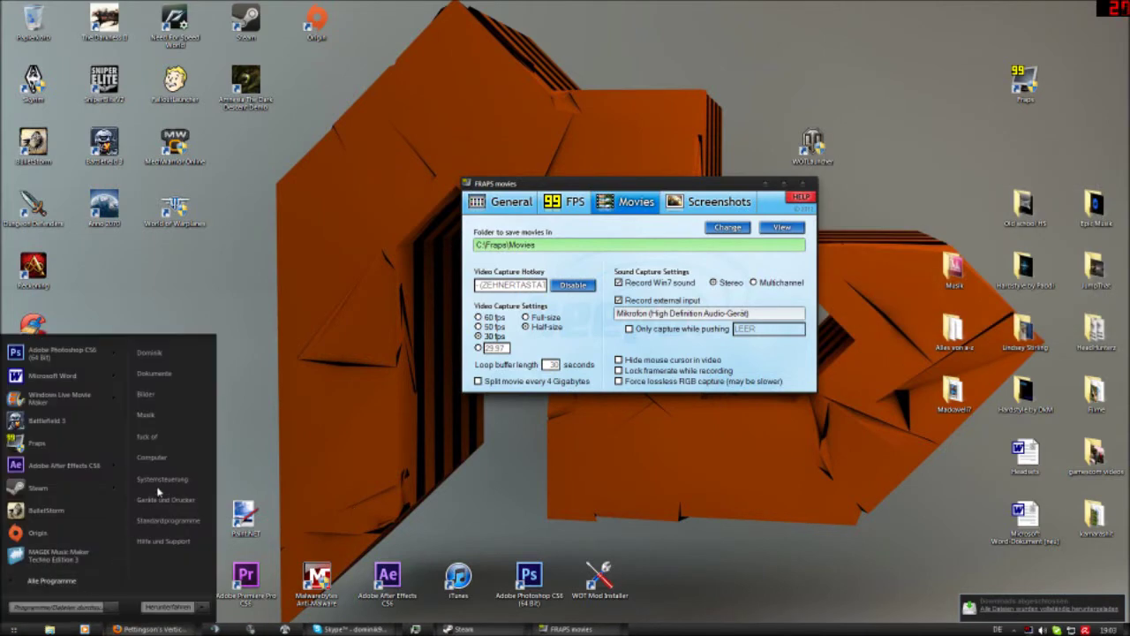
left_click(177, 465)
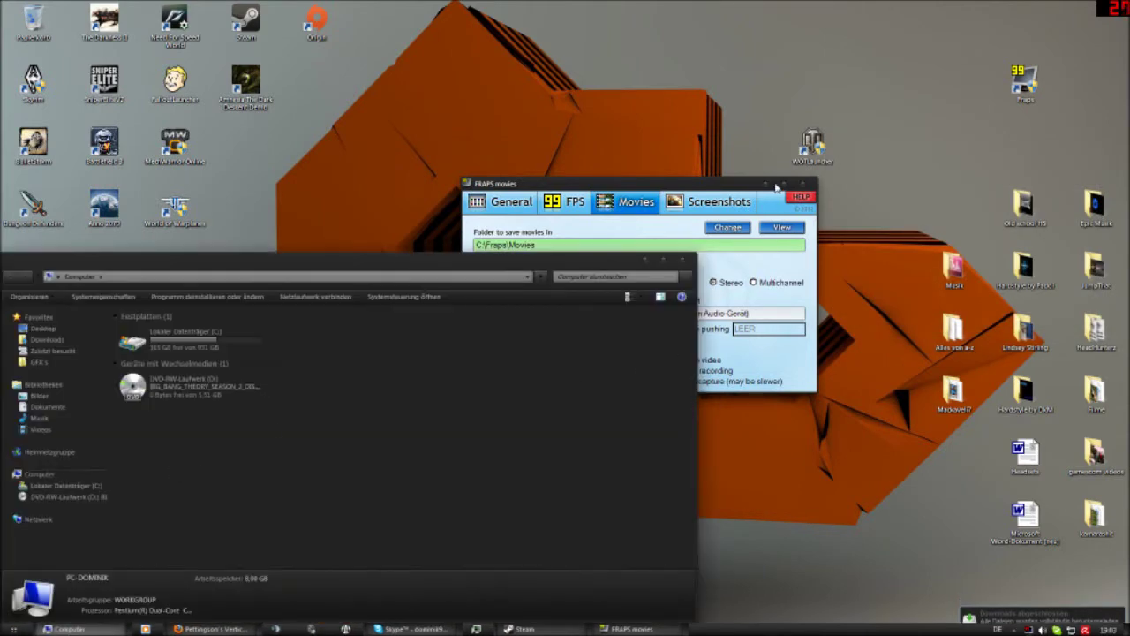
left_click(774, 186)
double_click(132, 340)
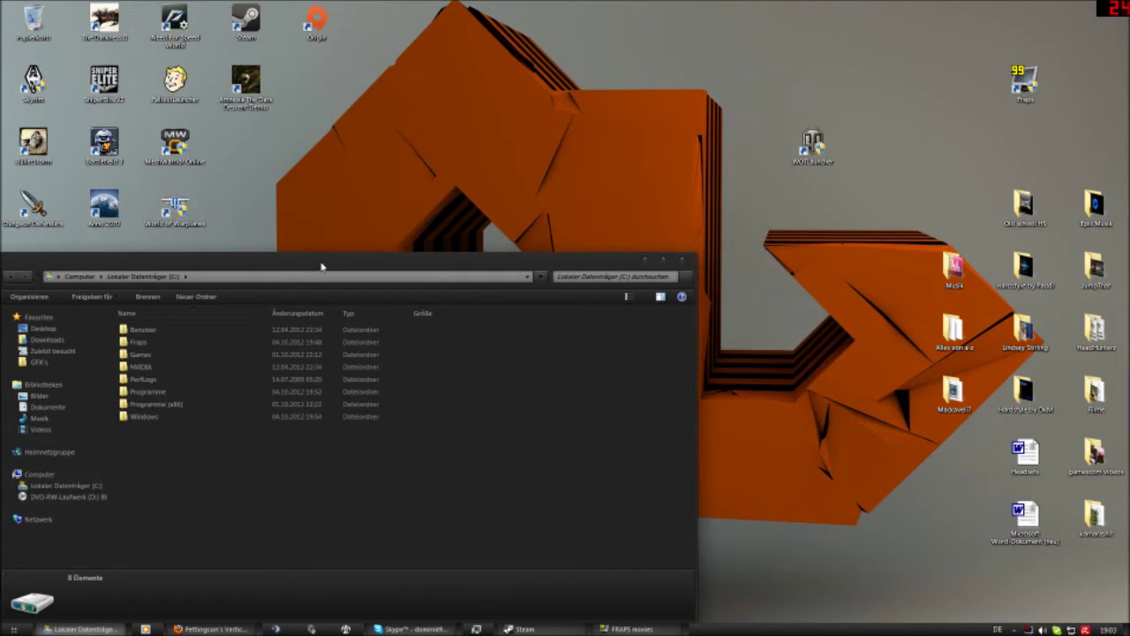
left_click_drag(321, 267, 641, 93)
- Launch WOT Mod Installer, move its window aside and select the existing mod path text
double_click(586, 569)
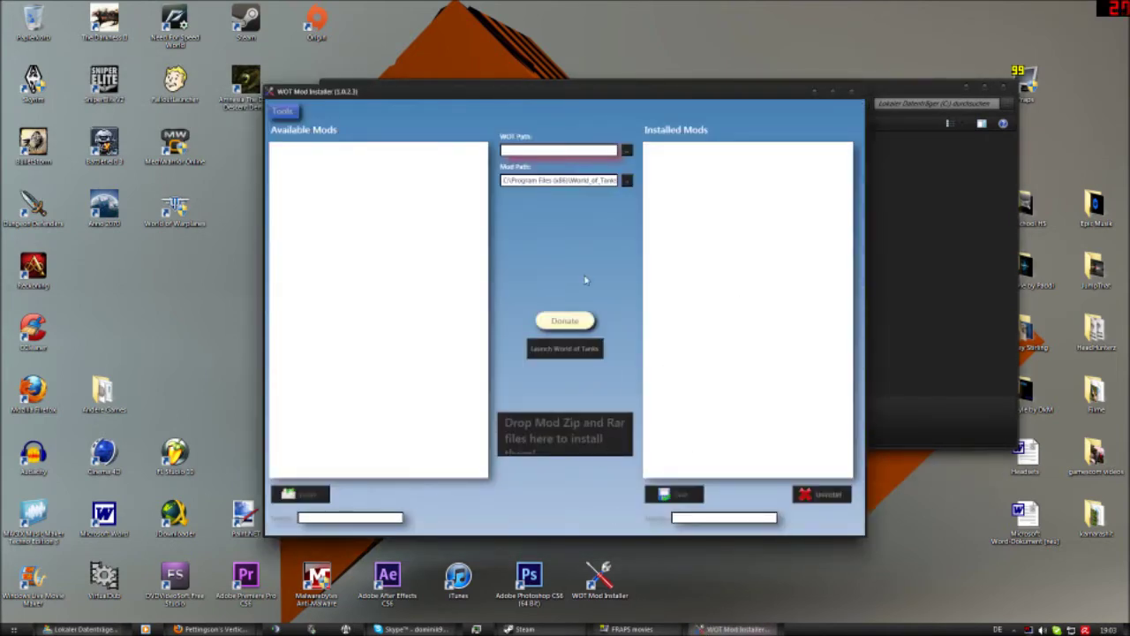
left_click_drag(557, 104, 438, 58)
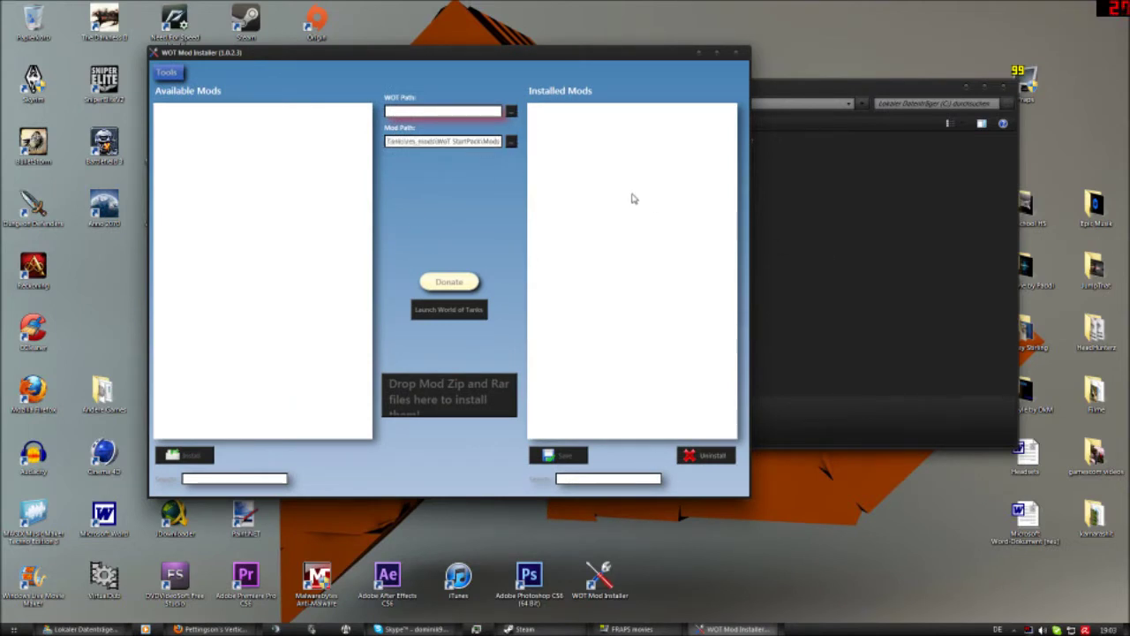
left_click_drag(439, 141, 327, 153)
- Browse from the C: drive to Programme (x86)\World_of_Tanks\res_mods\WoT StartPack\Mods in the file window
left_click(847, 291)
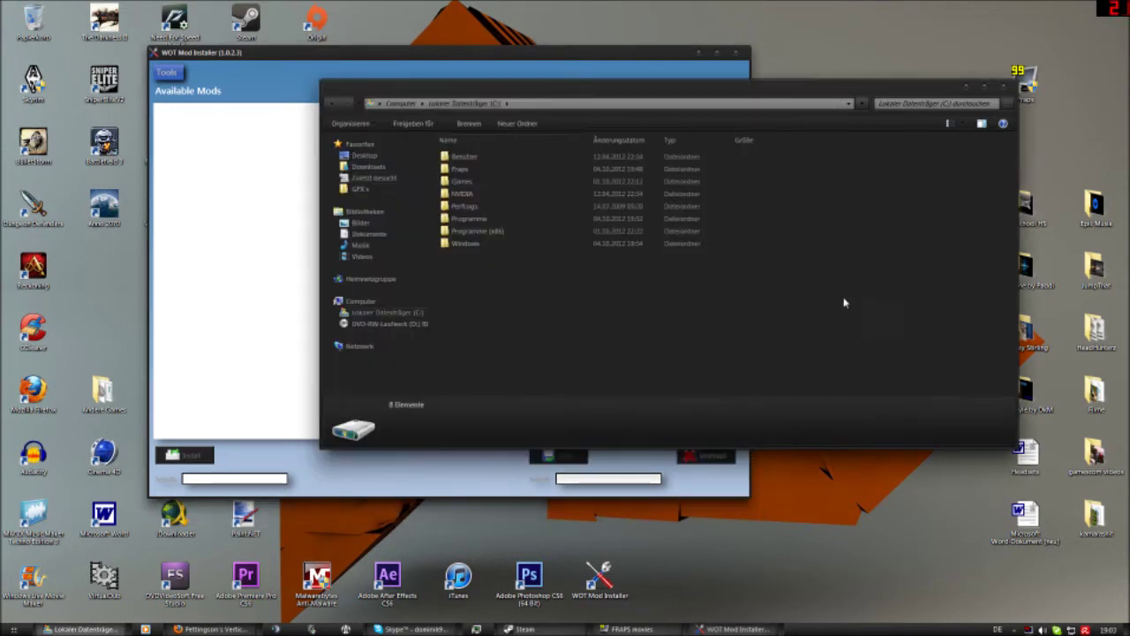
double_click(528, 232)
scroll(527, 224, "down", 15)
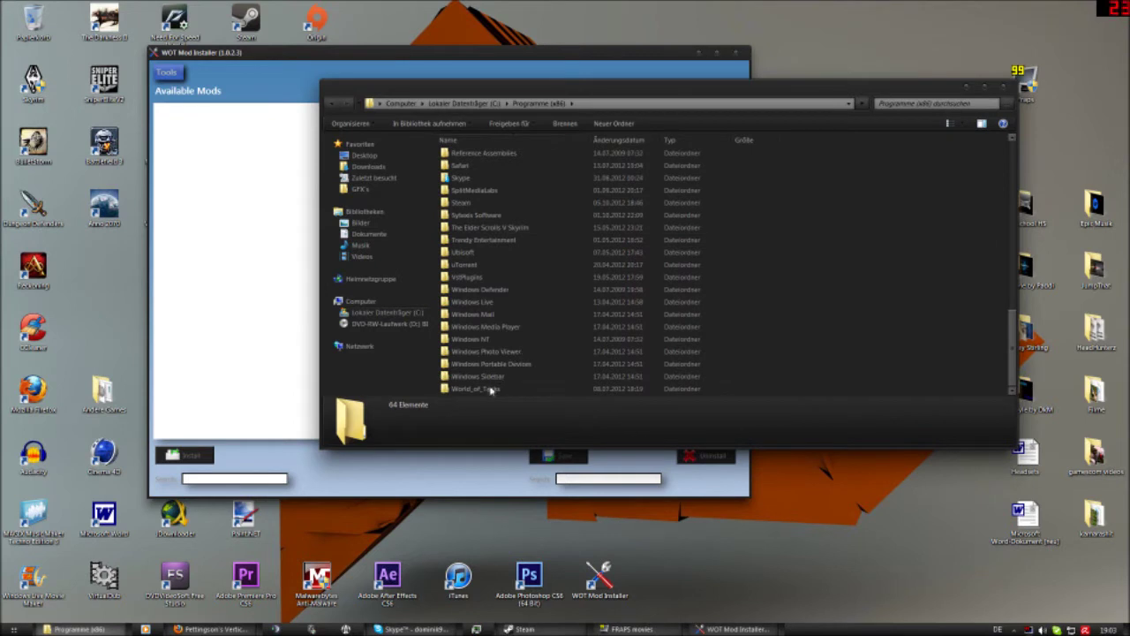
double_click(491, 391)
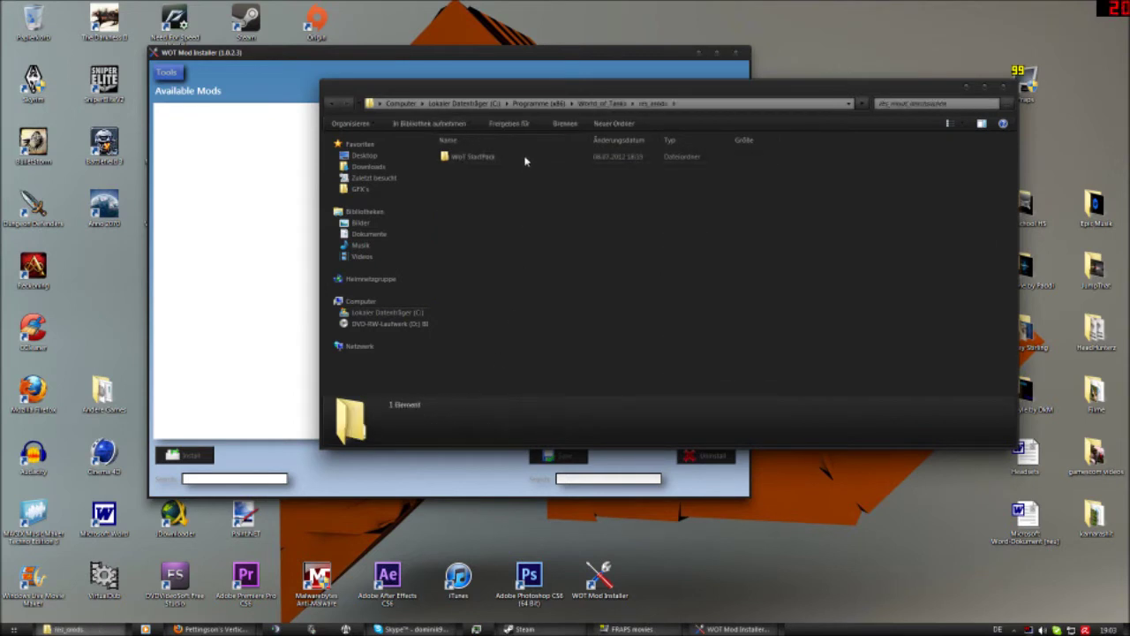
double_click(525, 160)
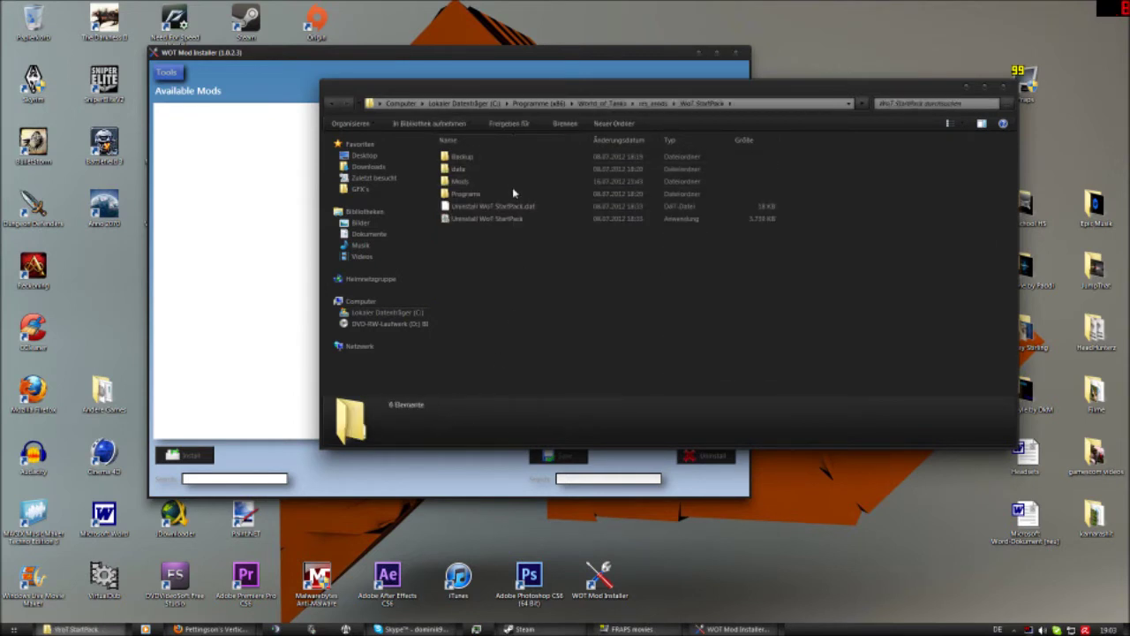
double_click(512, 180)
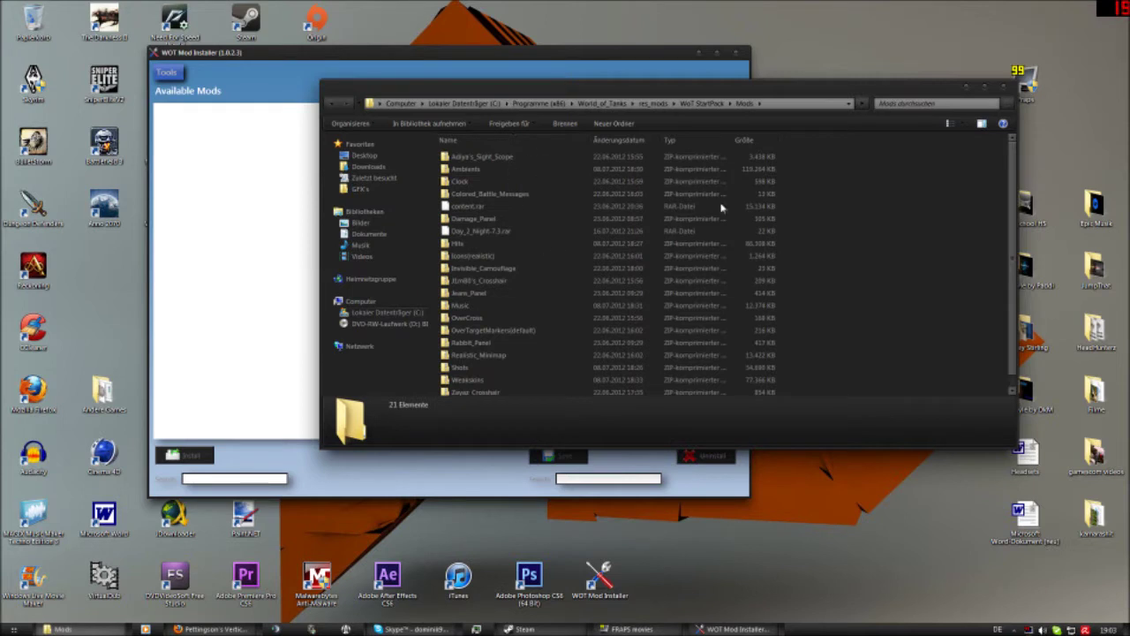
- Set the installer's WOT path to C:\Games\World_of_Tanks and look through the list of available mods
left_click(277, 192)
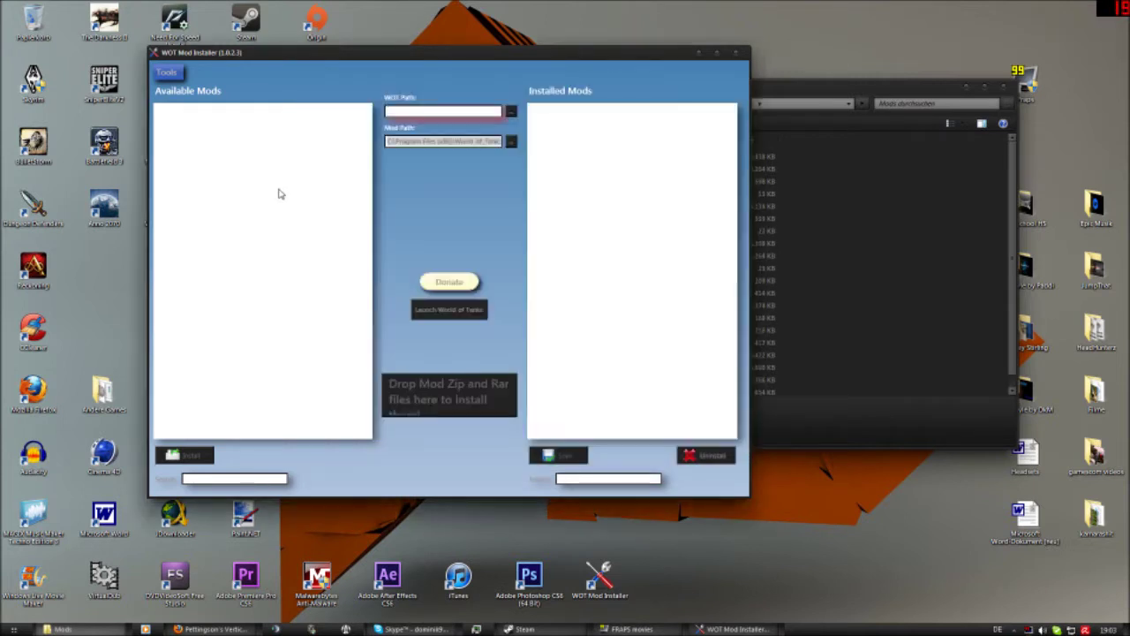
left_click(510, 110)
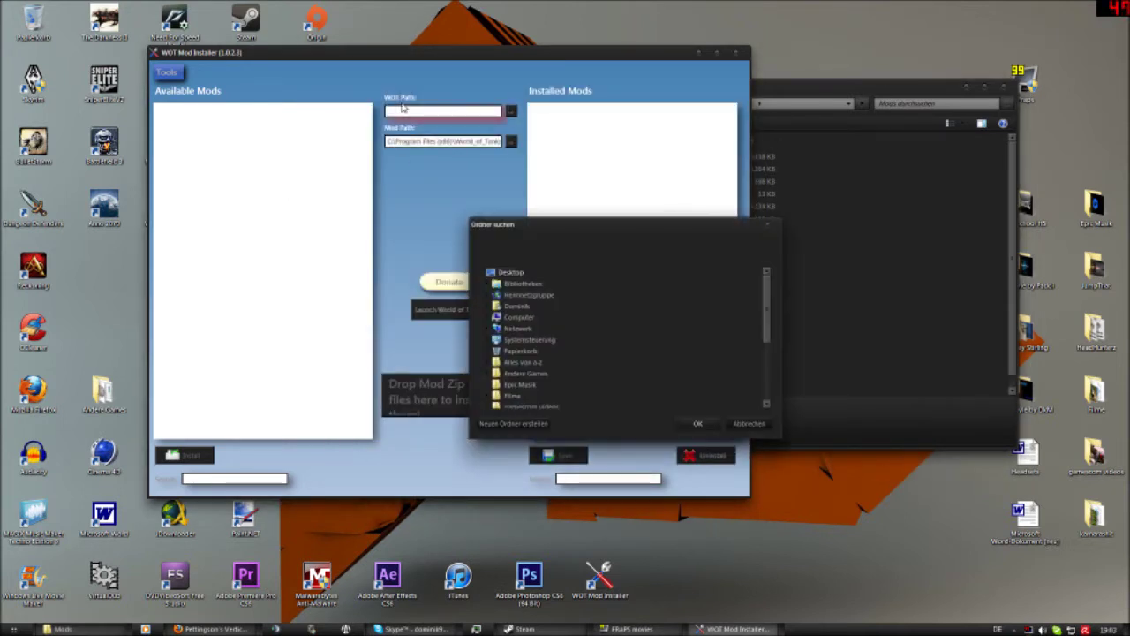
left_click(521, 317)
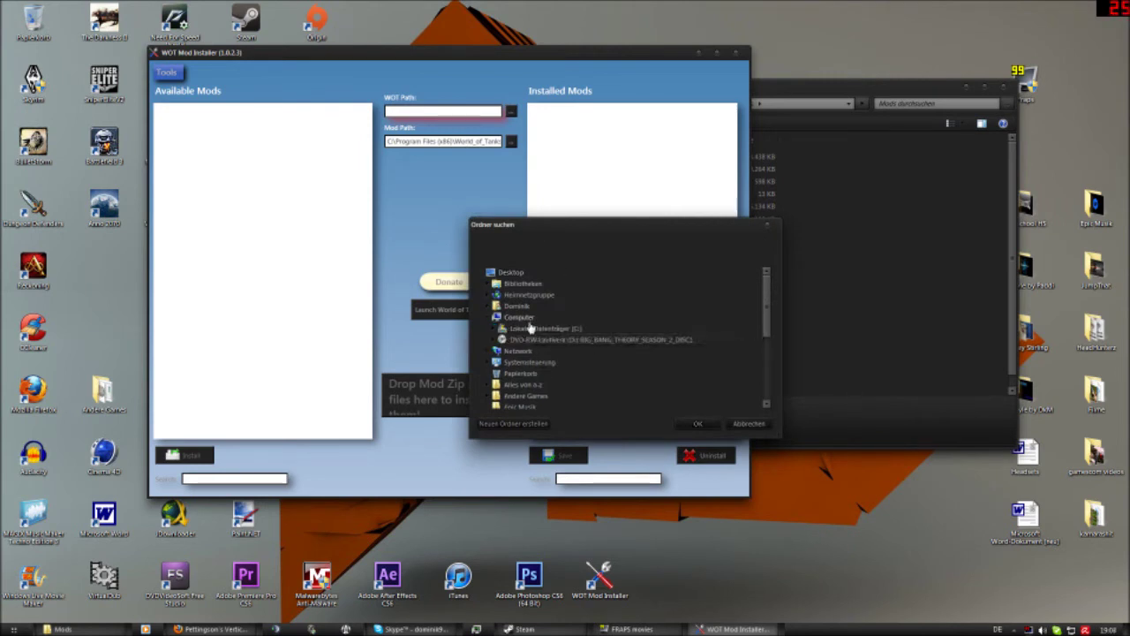
left_click(530, 328)
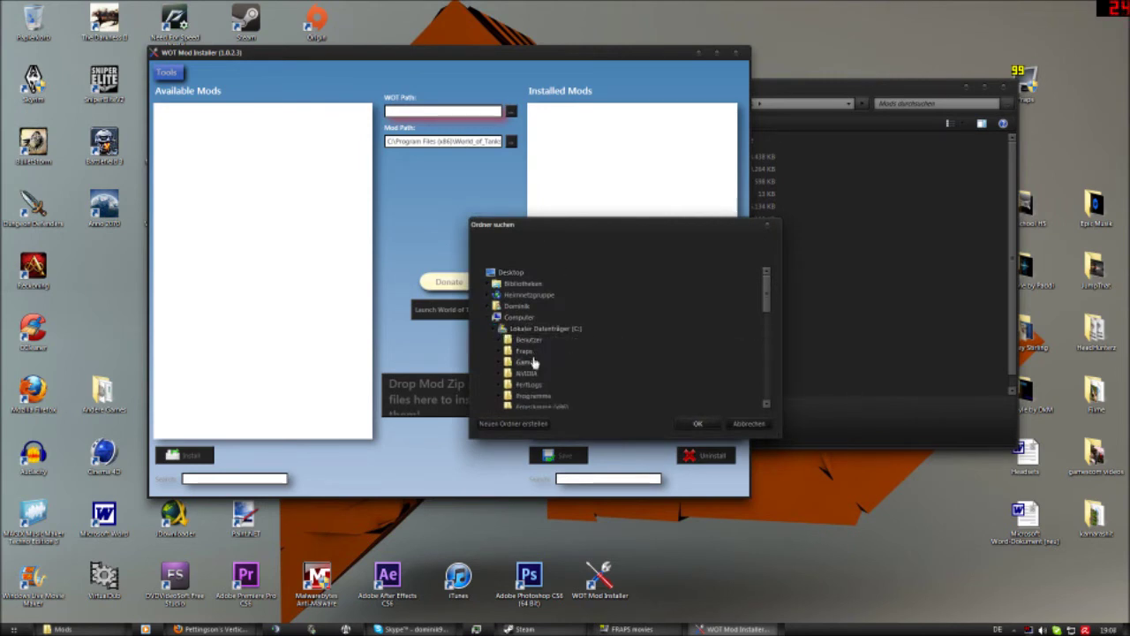
left_click(526, 362)
left_click(545, 396)
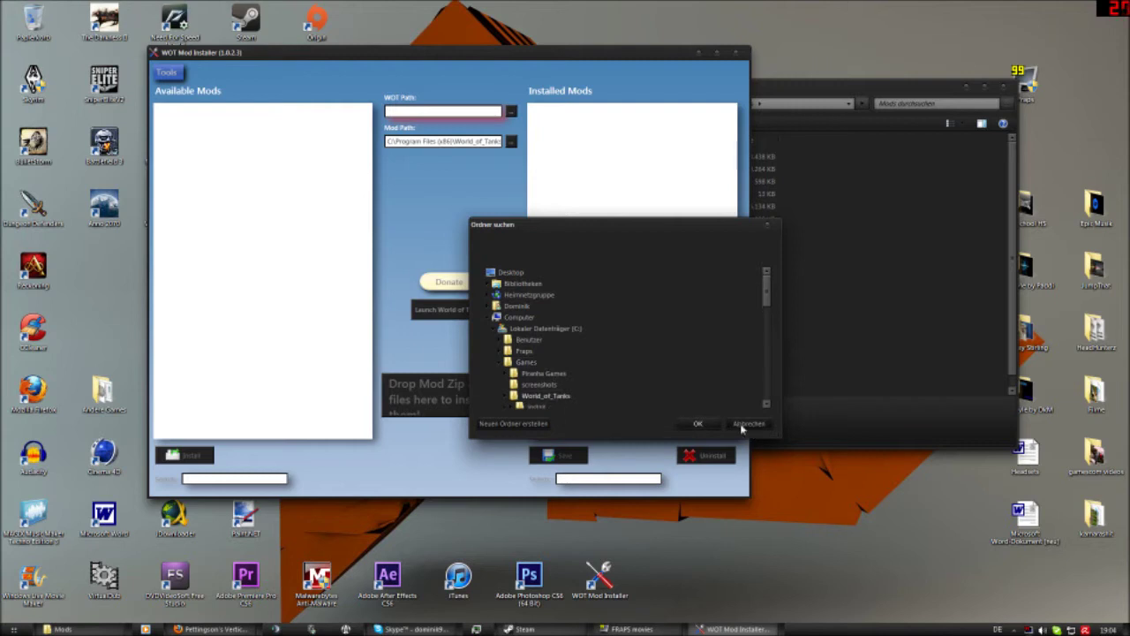
left_click(708, 425)
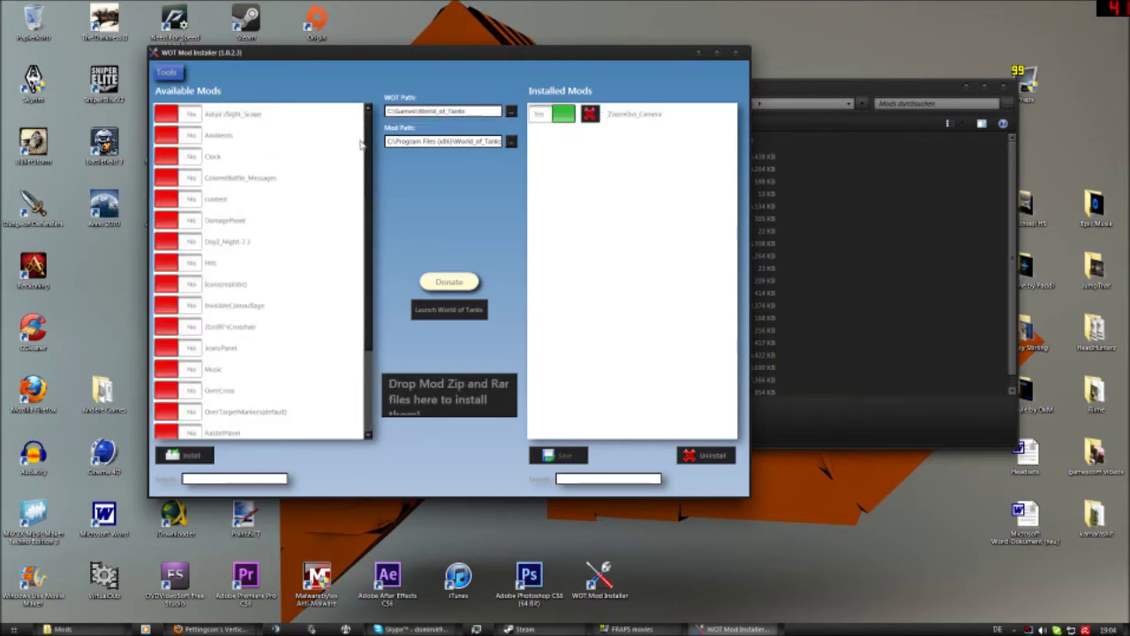
scroll(361, 198, "down", 2)
scroll(361, 197, "down", 3)
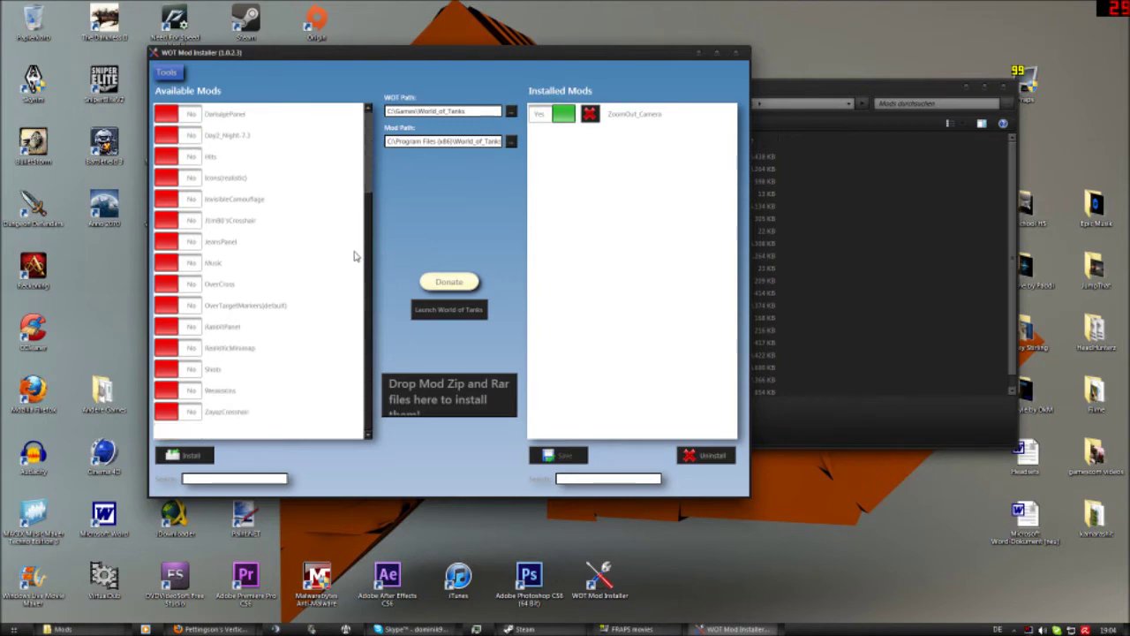
scroll(355, 177, "up", 5)
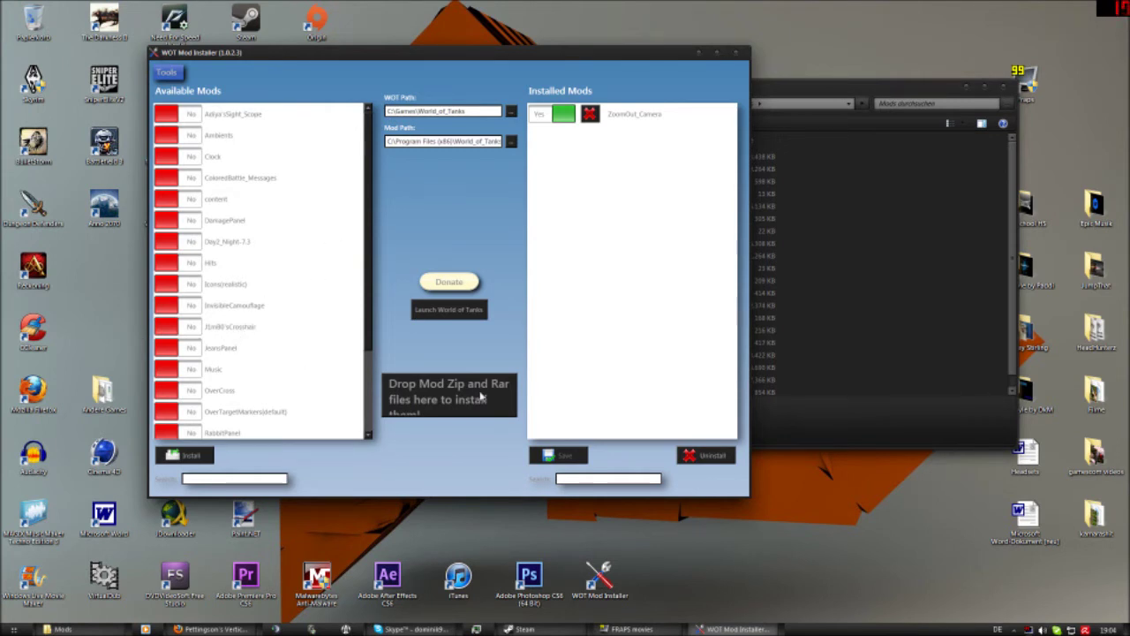
- Open the Downloads folder in a second file window, reposition it and select the Pettingsons Vertical Tech Tree 0.8.0 v1.3.rar archive
left_click(878, 359)
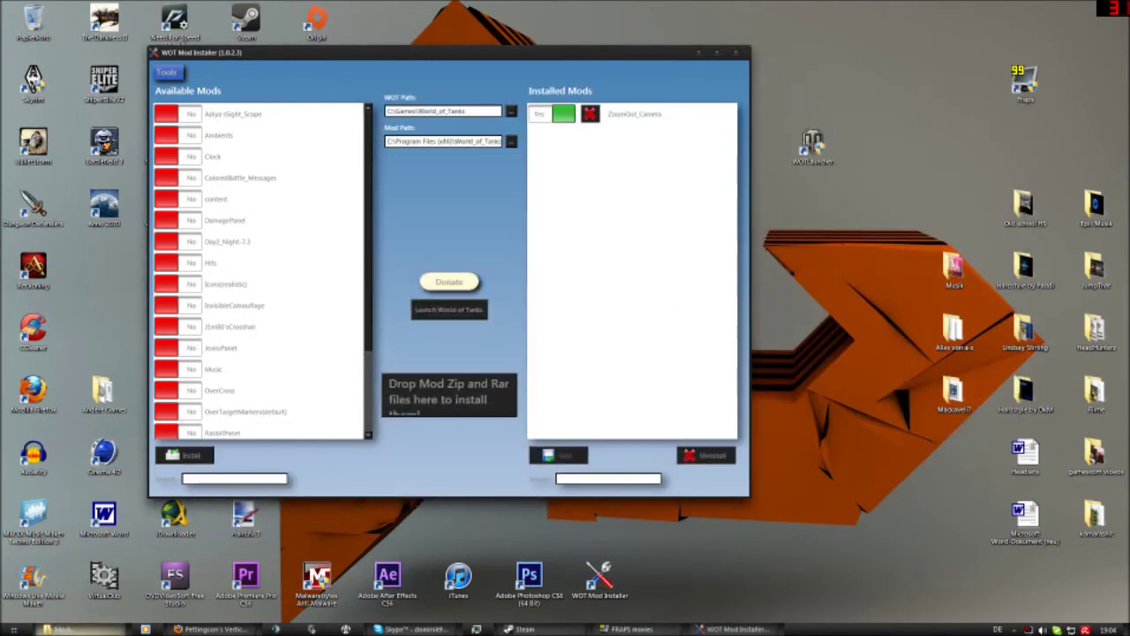
left_click(13, 628)
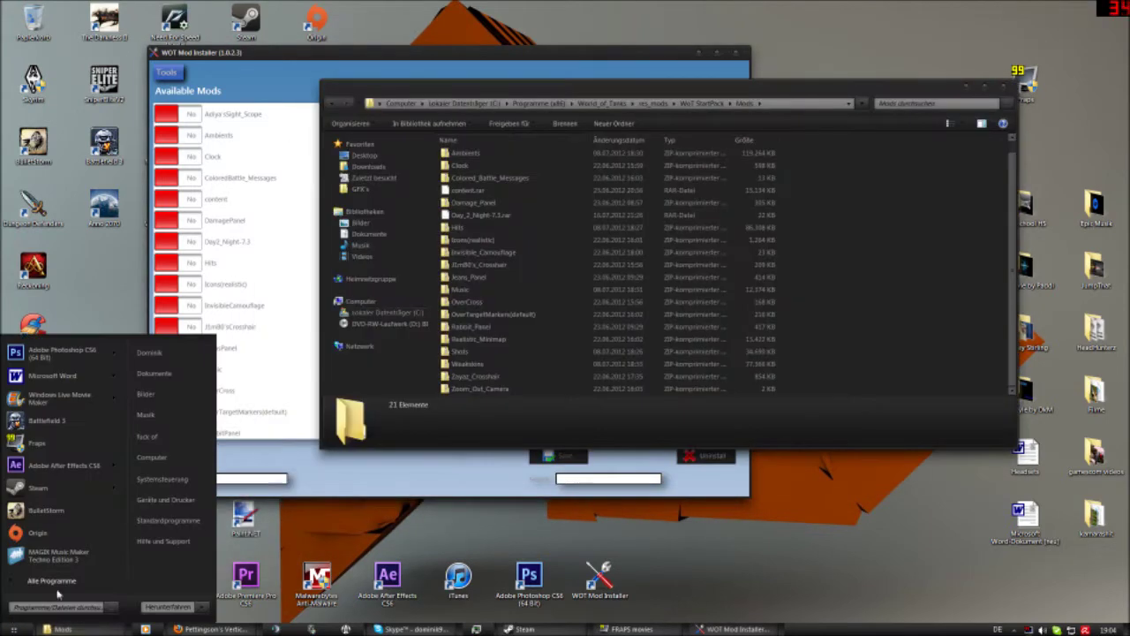
left_click(155, 373)
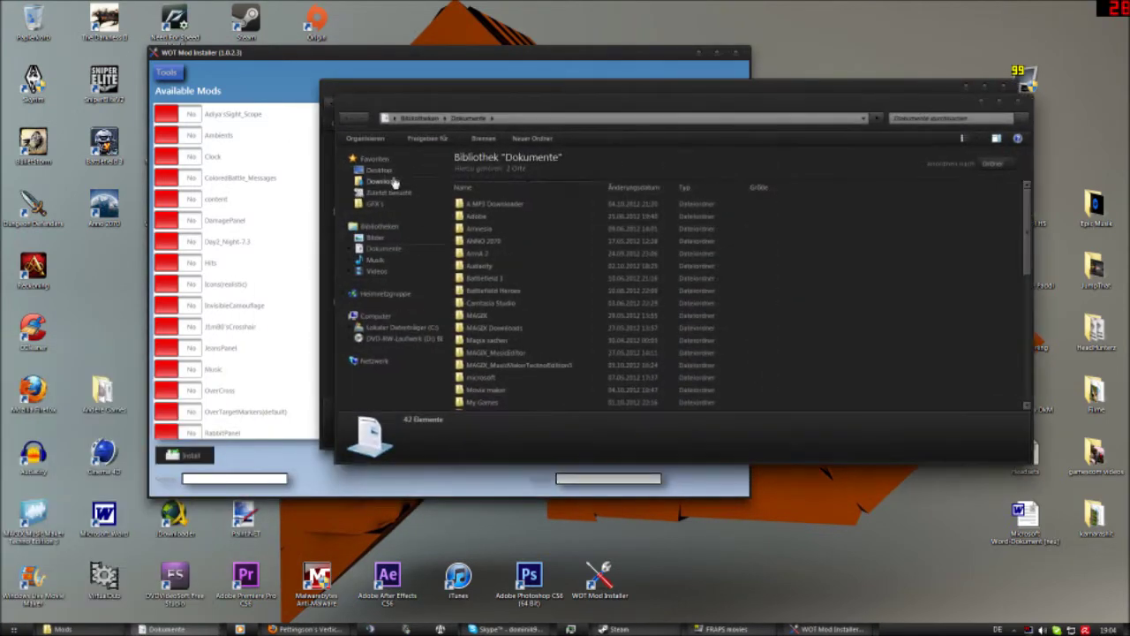
left_click(383, 181)
left_click_drag(415, 108, 83, 208)
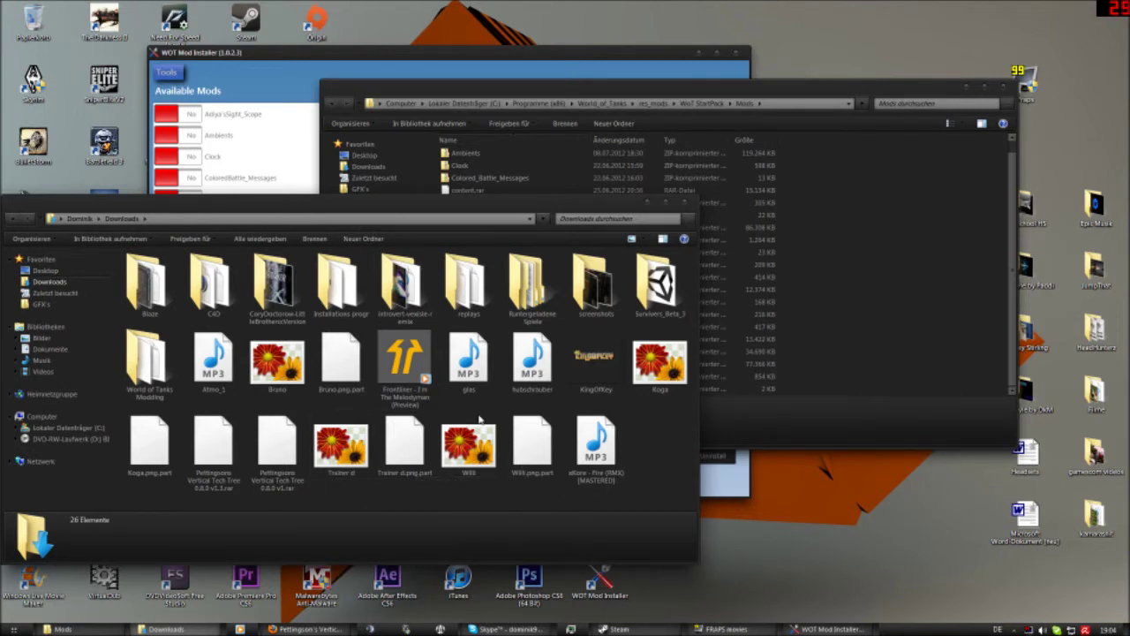
left_click(284, 433)
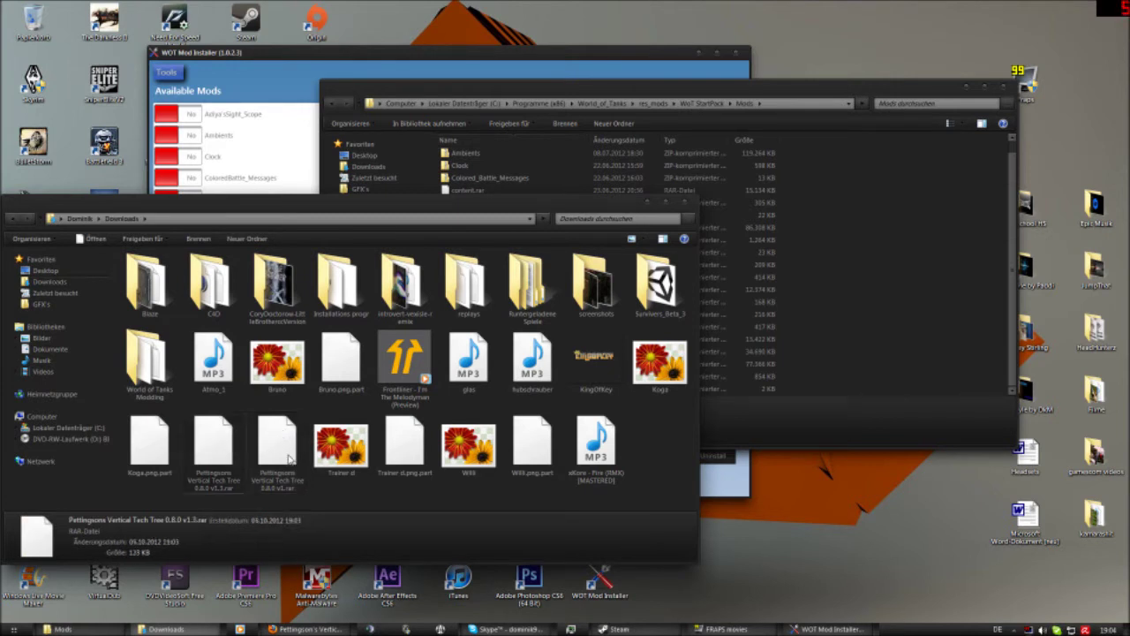
- Extract the Pettingsons Vertical Tech Tree 0.8.0 v1.3 archive with 7-Zip into a folder of the same name and open that folder
left_click(221, 455)
right_click(221, 454)
mouse_move(407, 276)
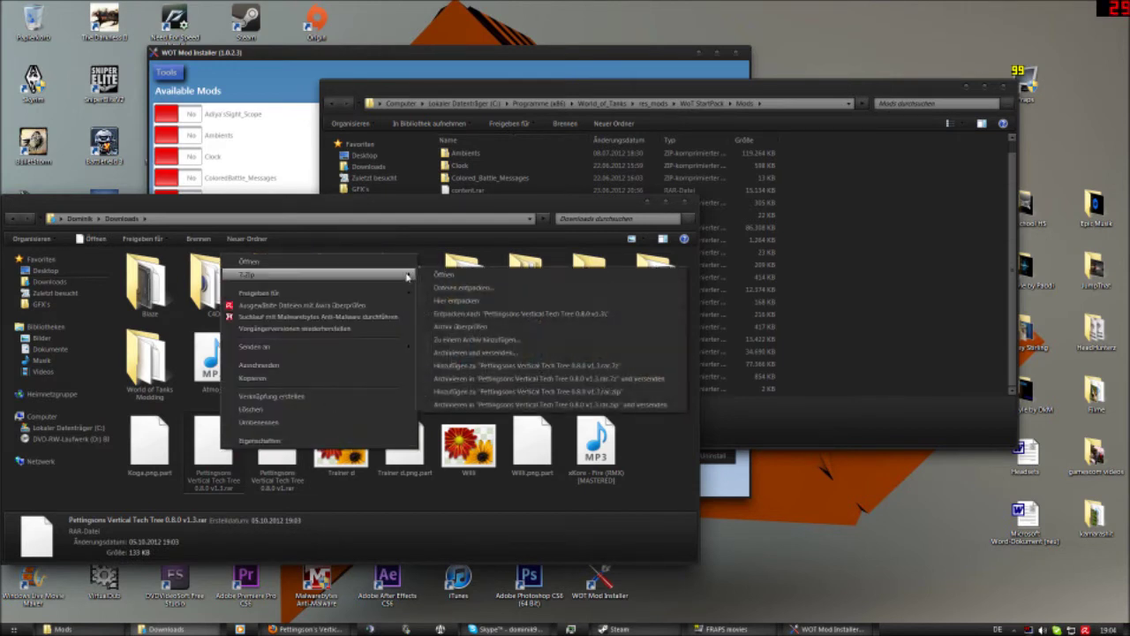
left_click(466, 314)
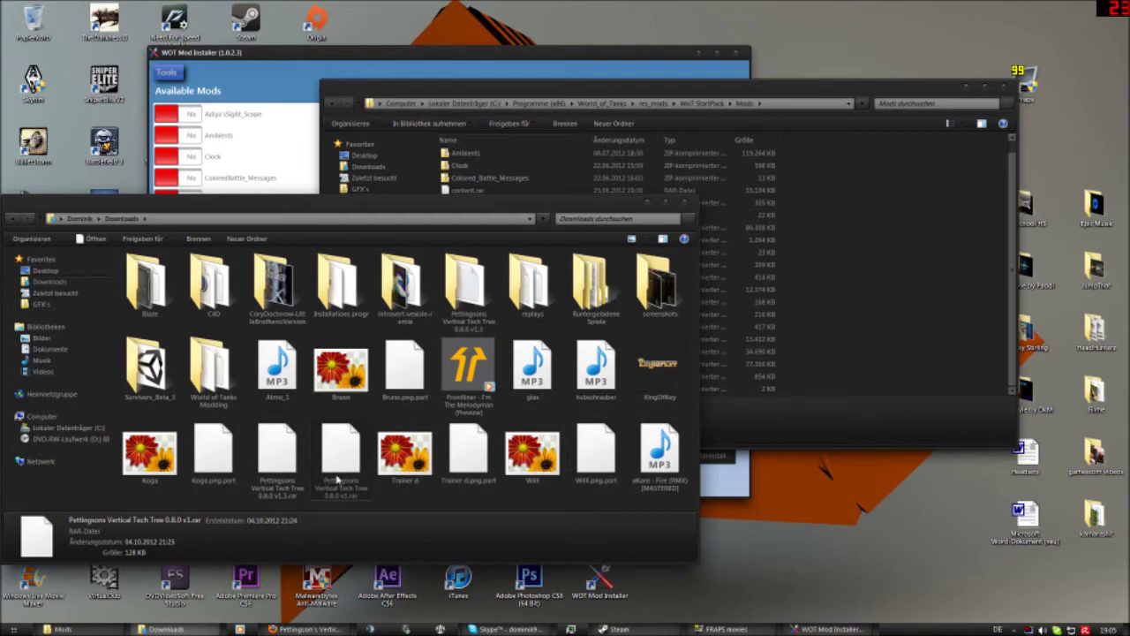
double_click(473, 309)
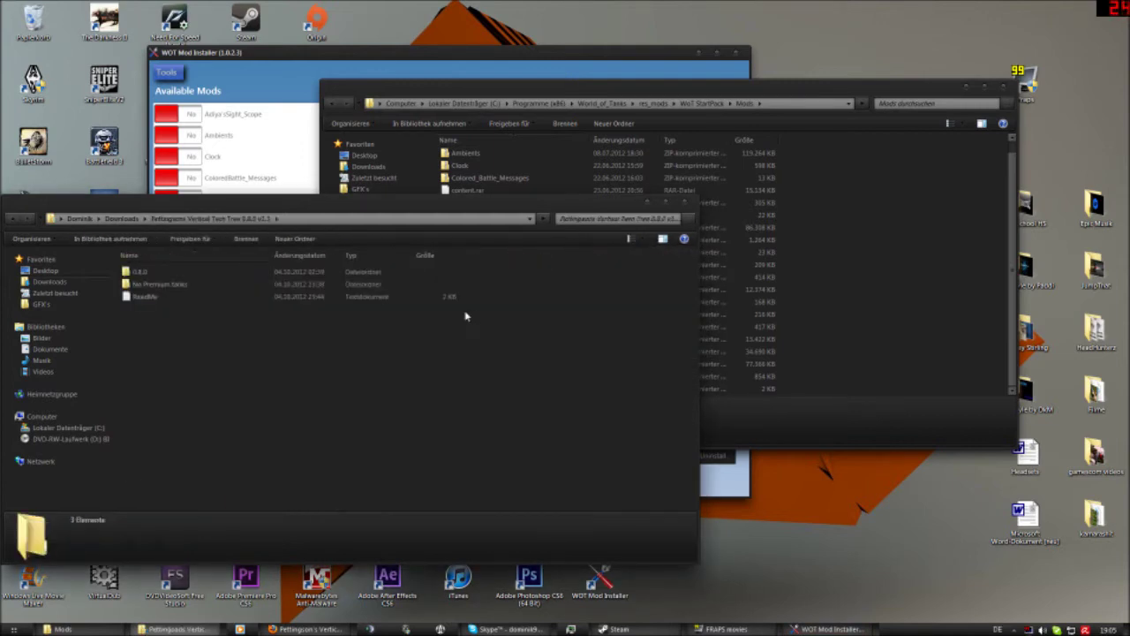
- Look through the mod's nested folders 0.8.0\gui\flash and return to the extracted mod's main folder
left_click(376, 282)
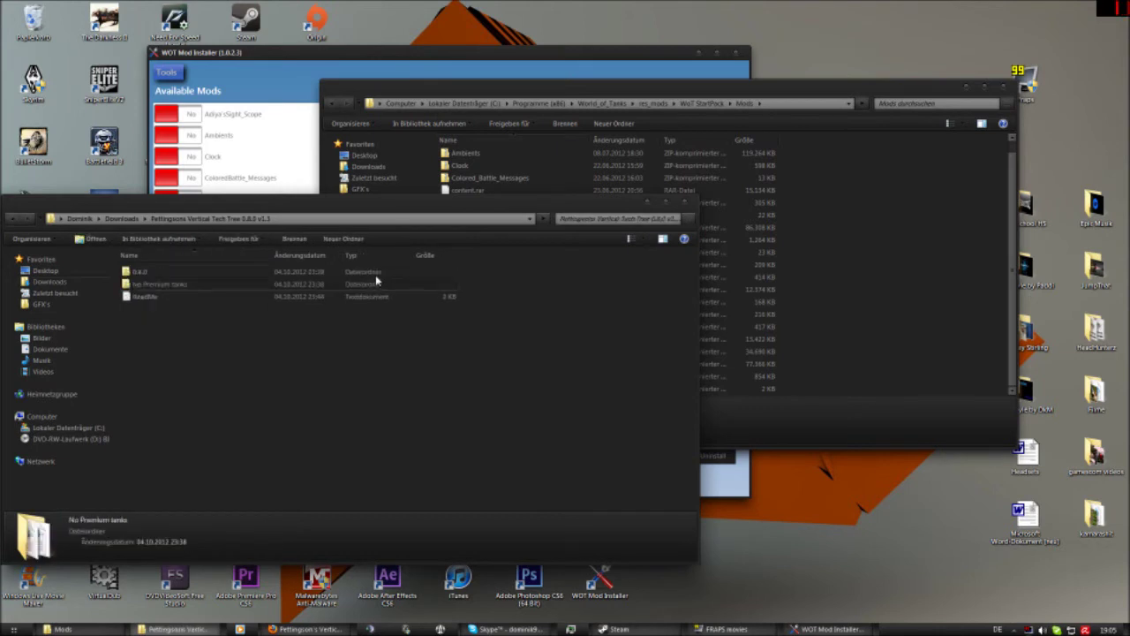
double_click(376, 276)
double_click(376, 276)
double_click(377, 276)
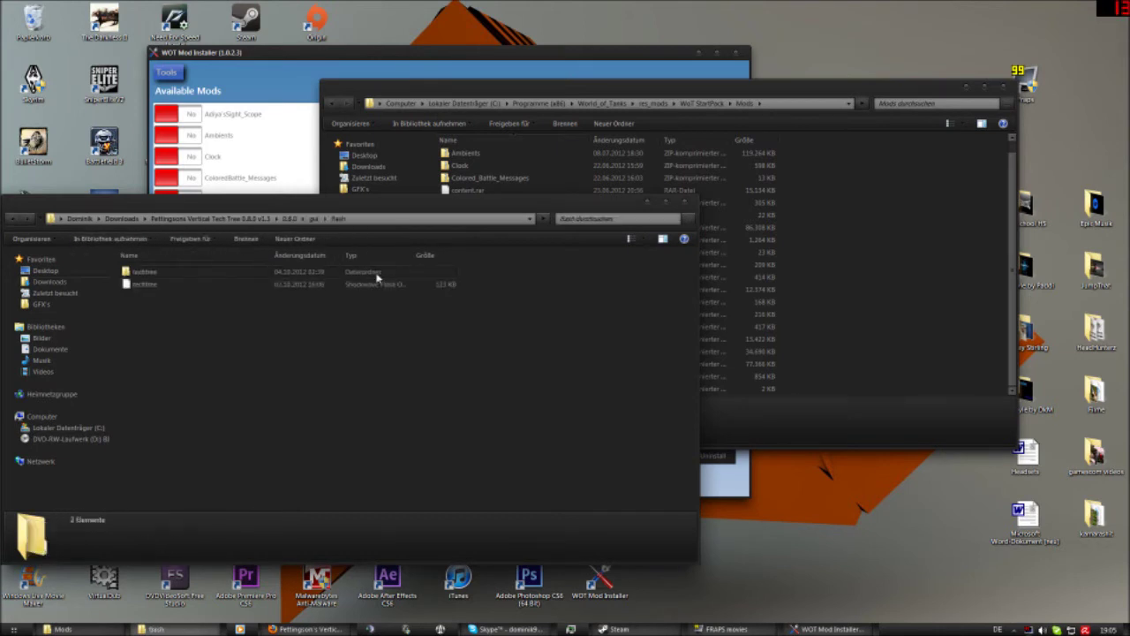
double_click(376, 276)
key("BackSpace")
key("BackSpace")
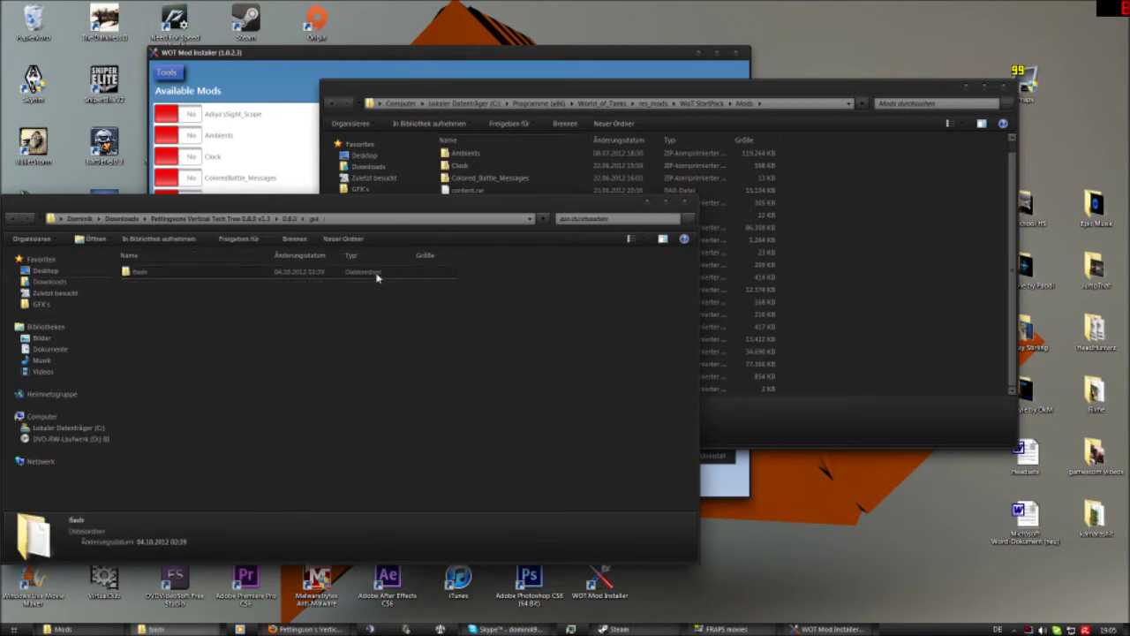
key("BackSpace")
key("BackSpace")
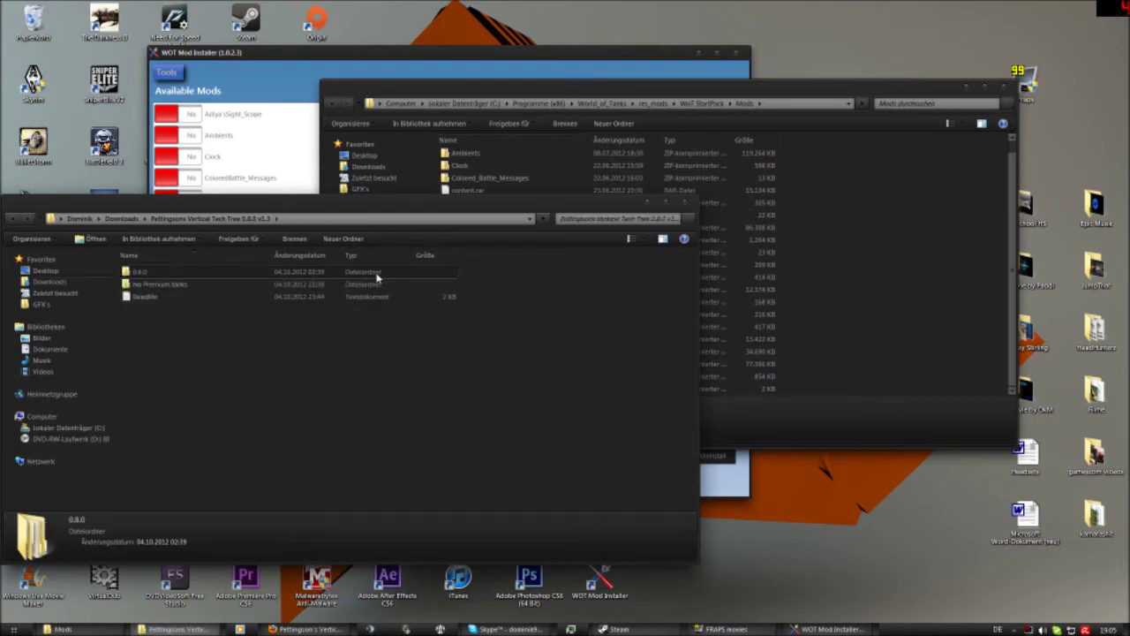
- Read the installation instructions and changelog in the mod's ReadMe file, and close it
double_click(343, 297)
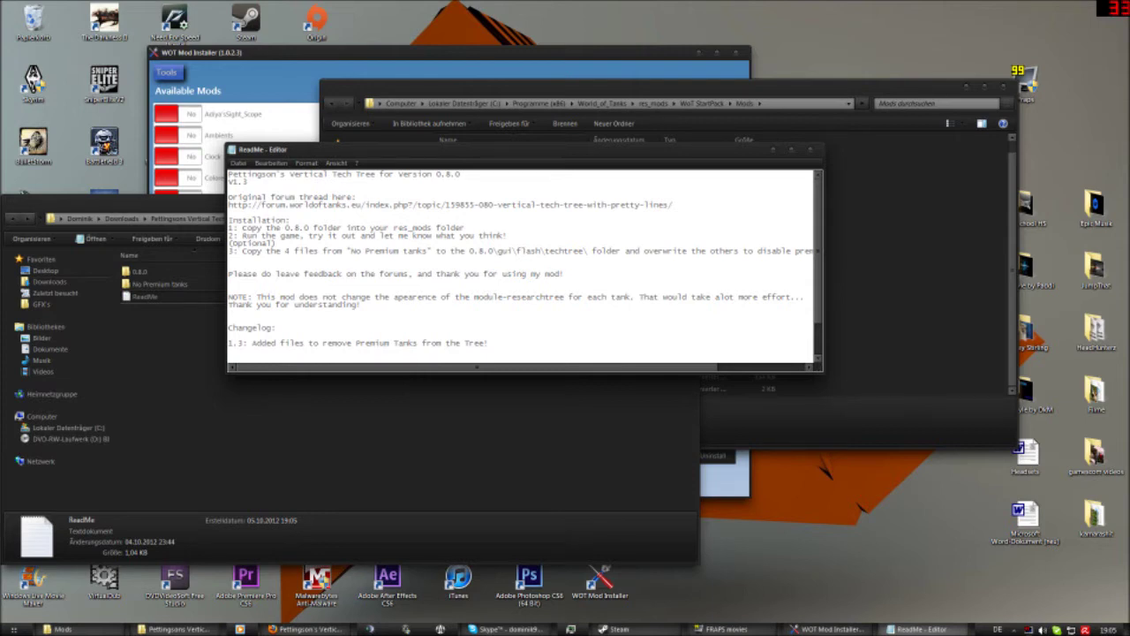
scroll(525, 263, "down", 1)
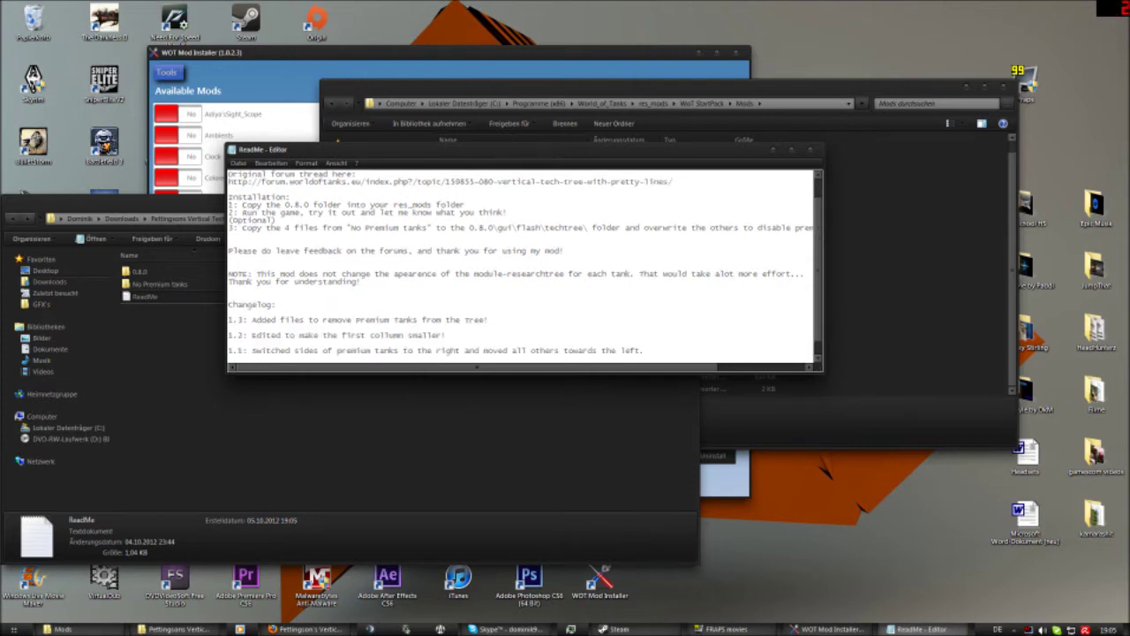
left_click(811, 149)
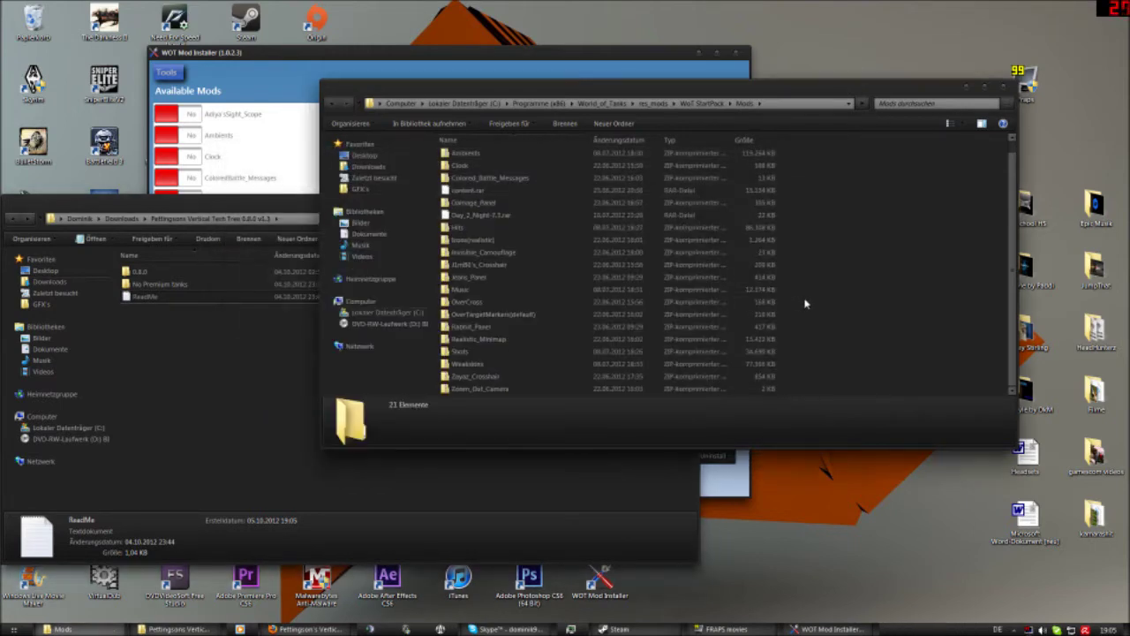
- Move the Pettingsons Vertical Tech Tree 0.8.0 v1.3.rar archive from Downloads into the Mods folder of WoT StartPack
left_click(332, 105)
left_click(16, 221)
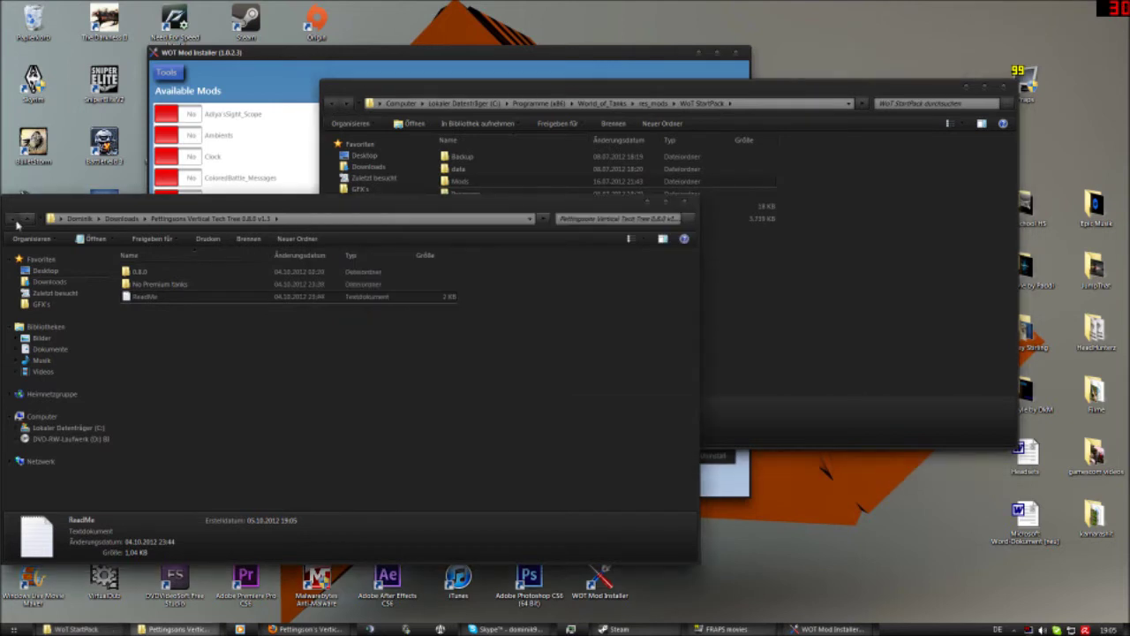
left_click_drag(271, 454, 472, 182)
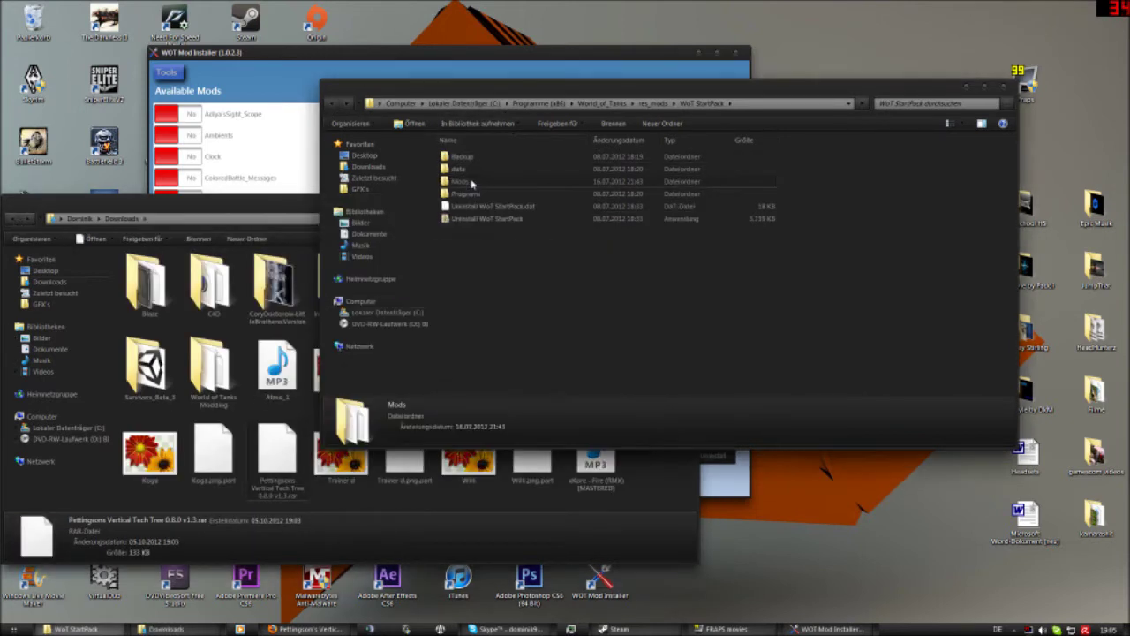
left_click(538, 368)
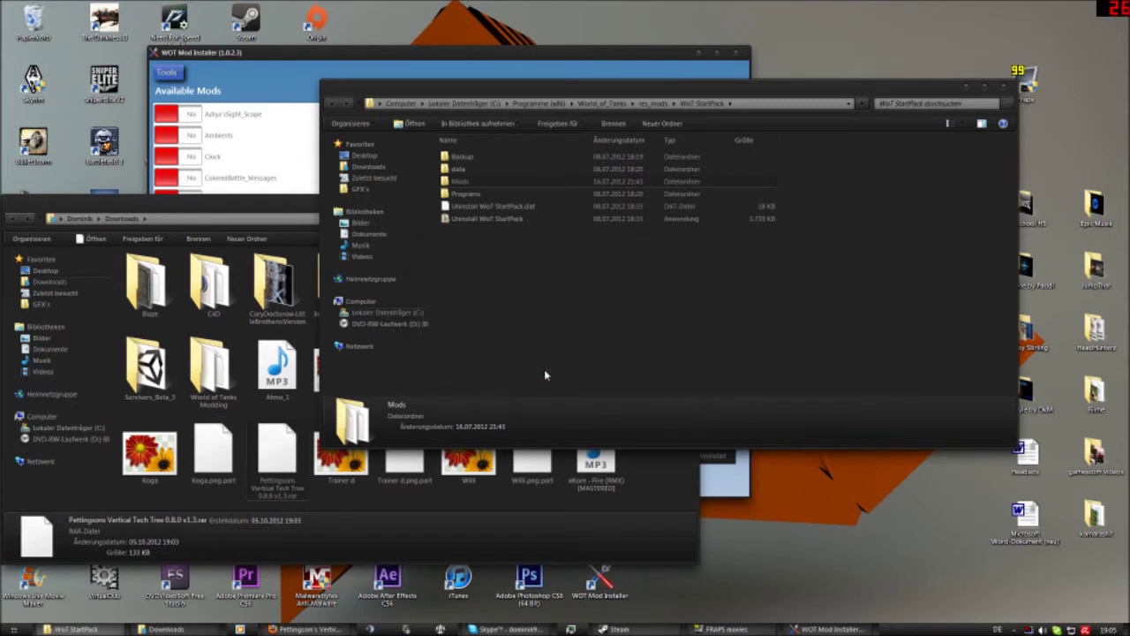
- Enable Pettingsons Vertical Tech Tree 0.8.0 v1.3 among the available mods in WOT Mod Installer and install it
left_click(274, 69)
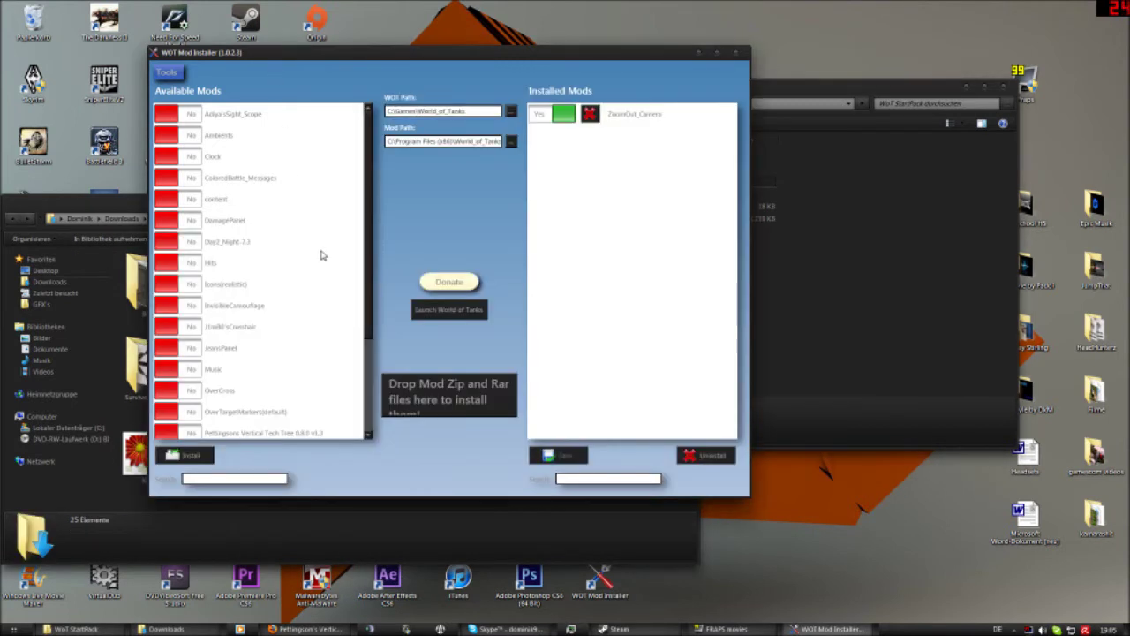
scroll(324, 258, "down", 5)
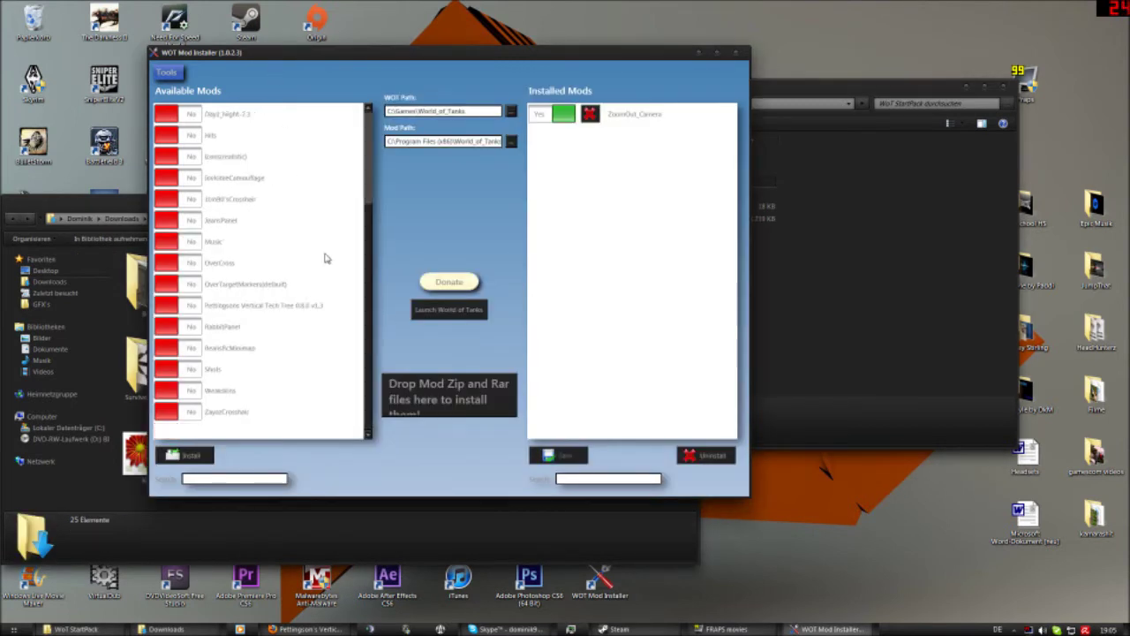
left_click(195, 308)
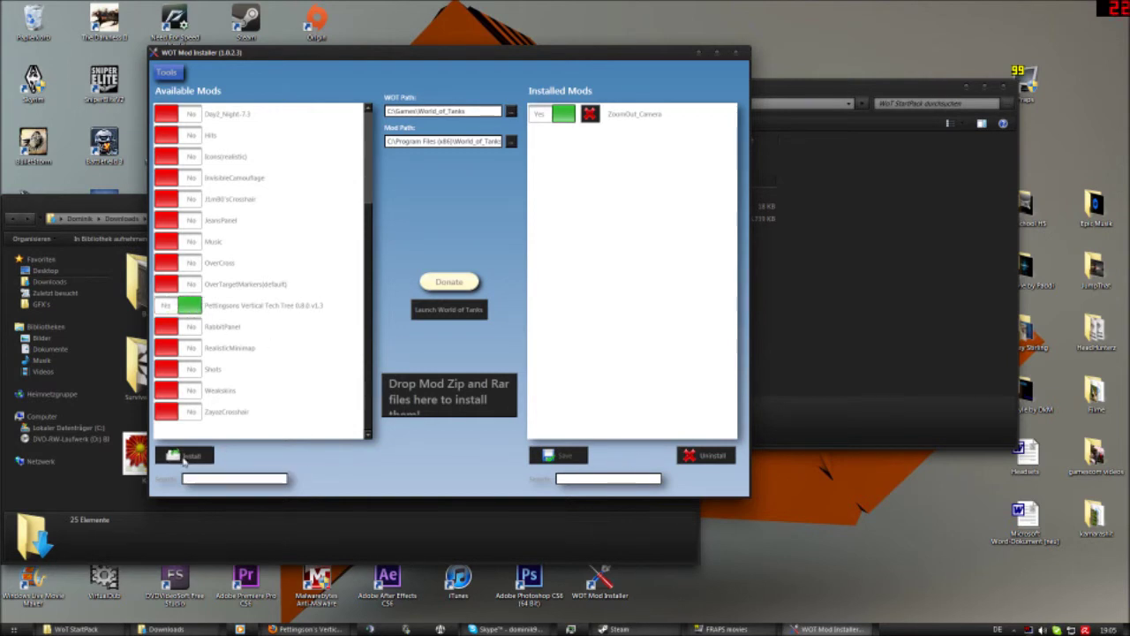
left_click(185, 456)
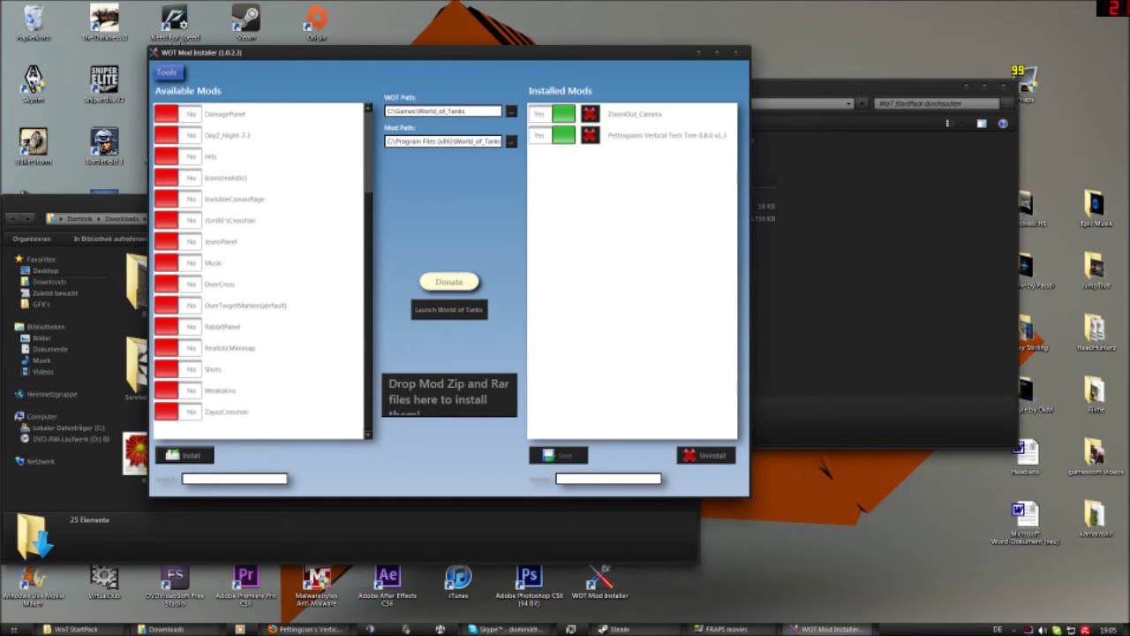
- Launch World of Tanks from the mod installer and cancel the launcher's update check
left_click(428, 311)
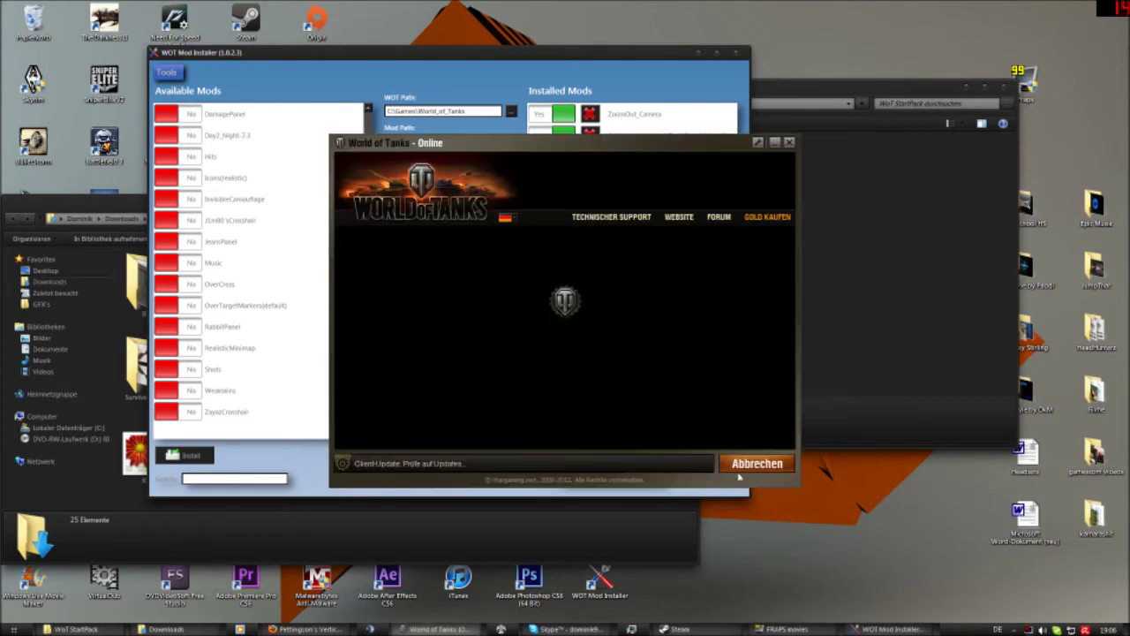
left_click(755, 464)
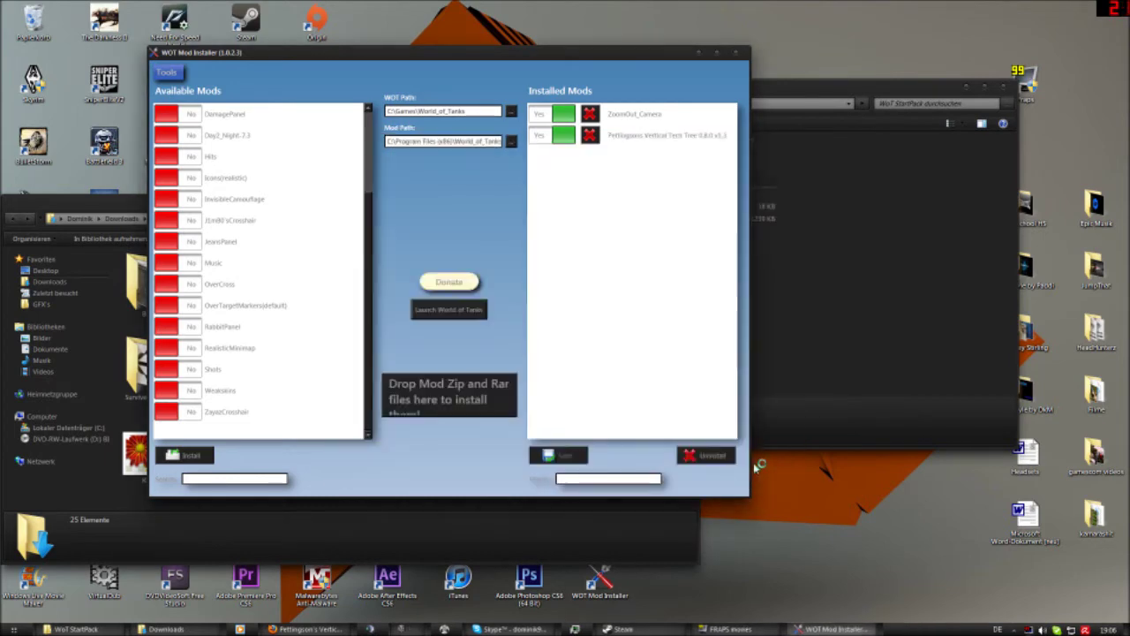
- Close the Steam window and bring WOT Mod Installer back to the front
left_click(726, 629)
right_click(618, 629)
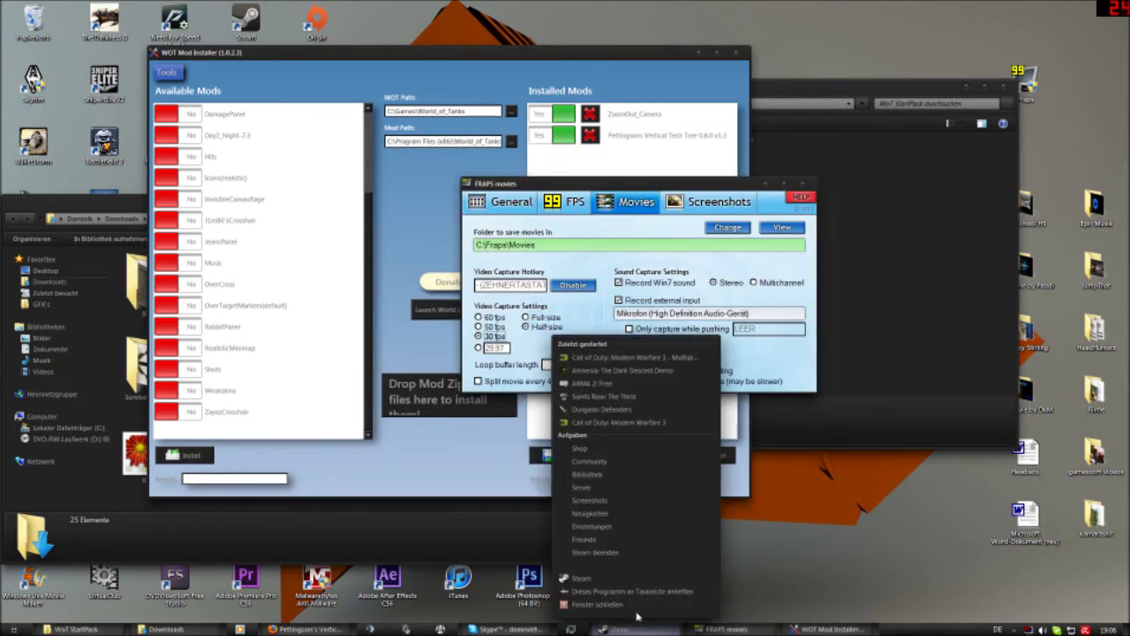
left_click(596, 586)
left_click(474, 429)
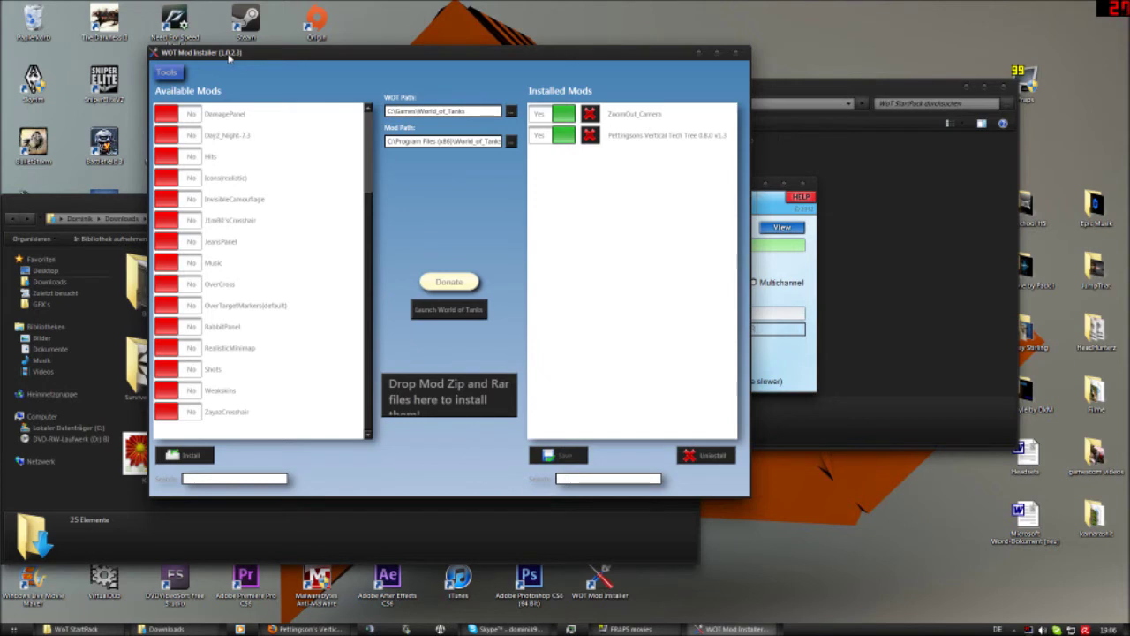
left_click(792, 329)
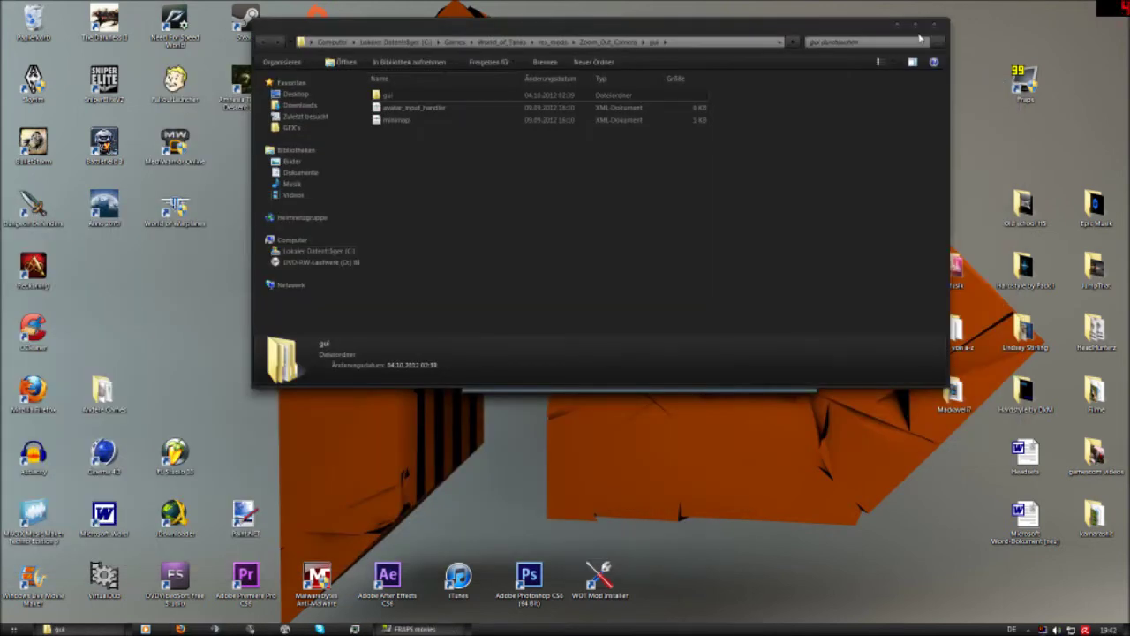
- Move the file window aside, delete the nested gui folder from res_mods\Zoom_Out_Camera\gui and minimise the window
left_click_drag(845, 33, 590, 15)
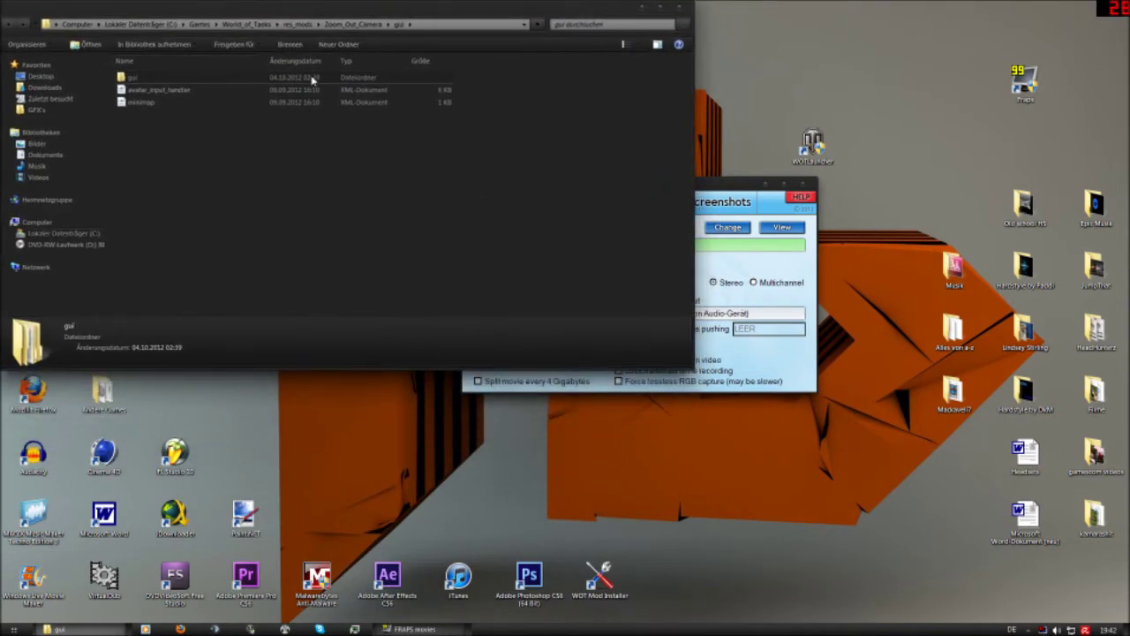
key("Delete")
key("Return")
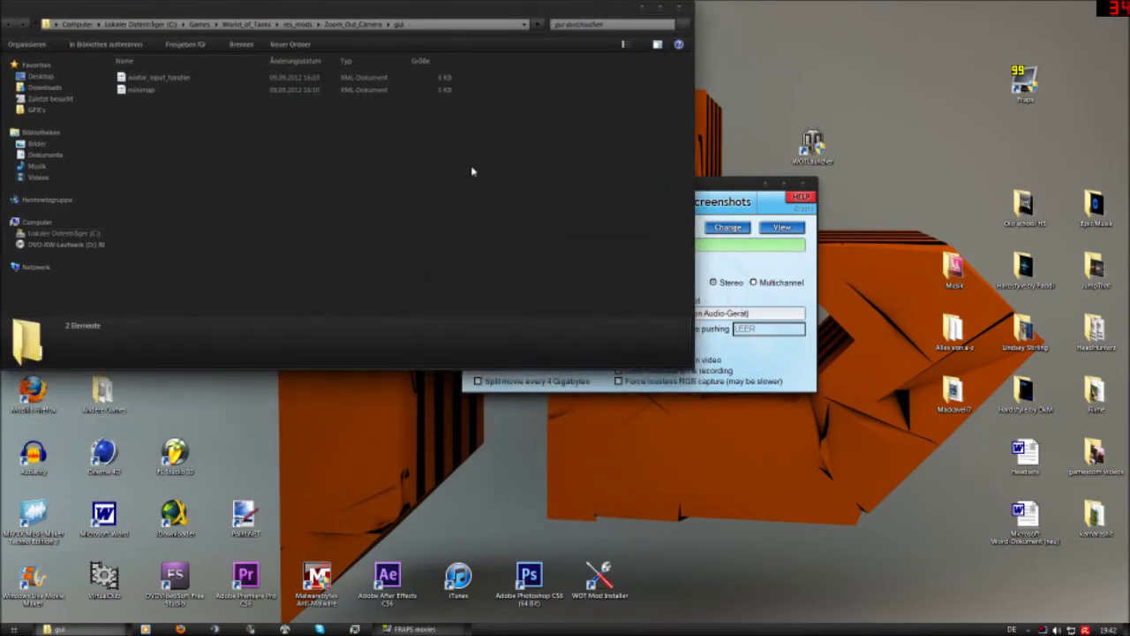
left_click(639, 9)
- Open the Downloads folder in a new file window and extract Pettingsons Vertical Tech Tree 0.8.0 v1.3.rar into its own folder with 7-Zip
key("super")
left_click(152, 376)
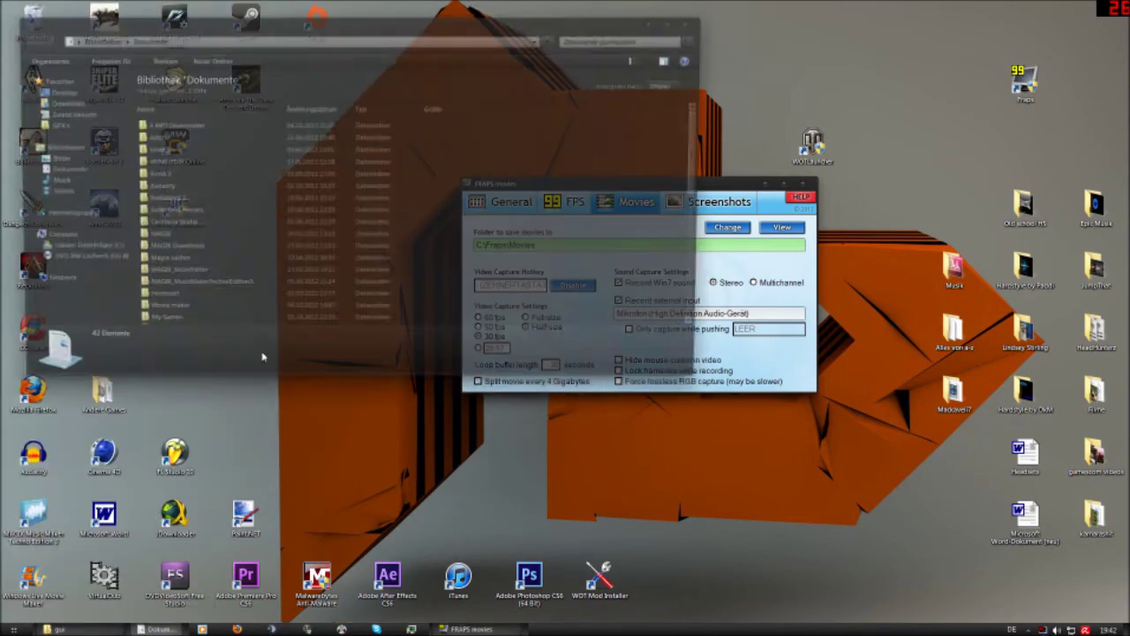
left_click(88, 99)
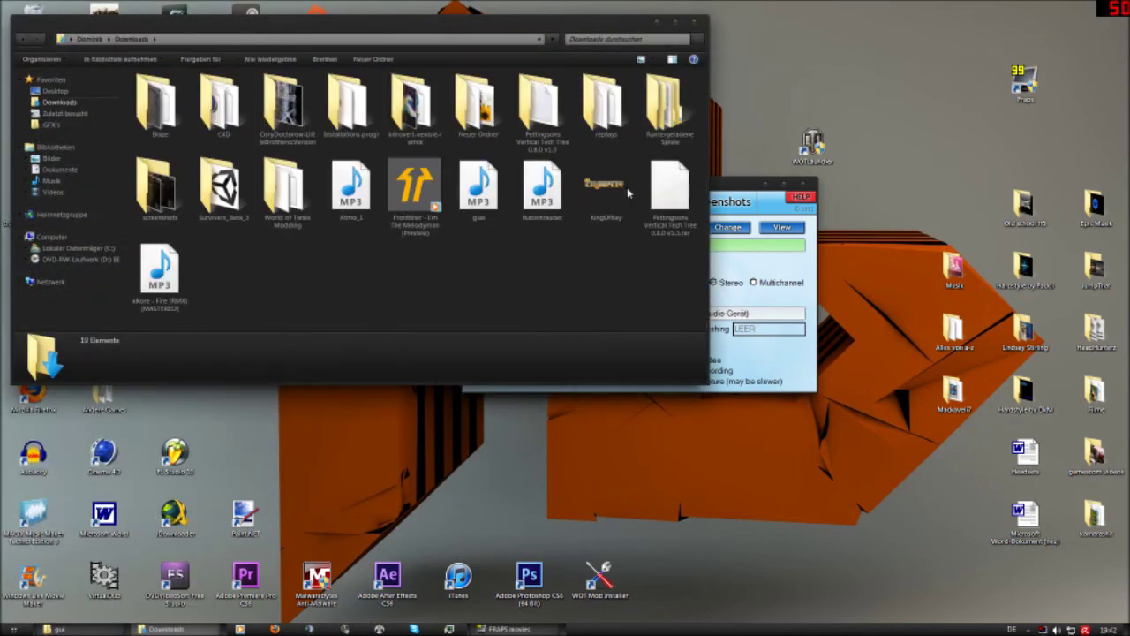
left_click(654, 176)
right_click(648, 174)
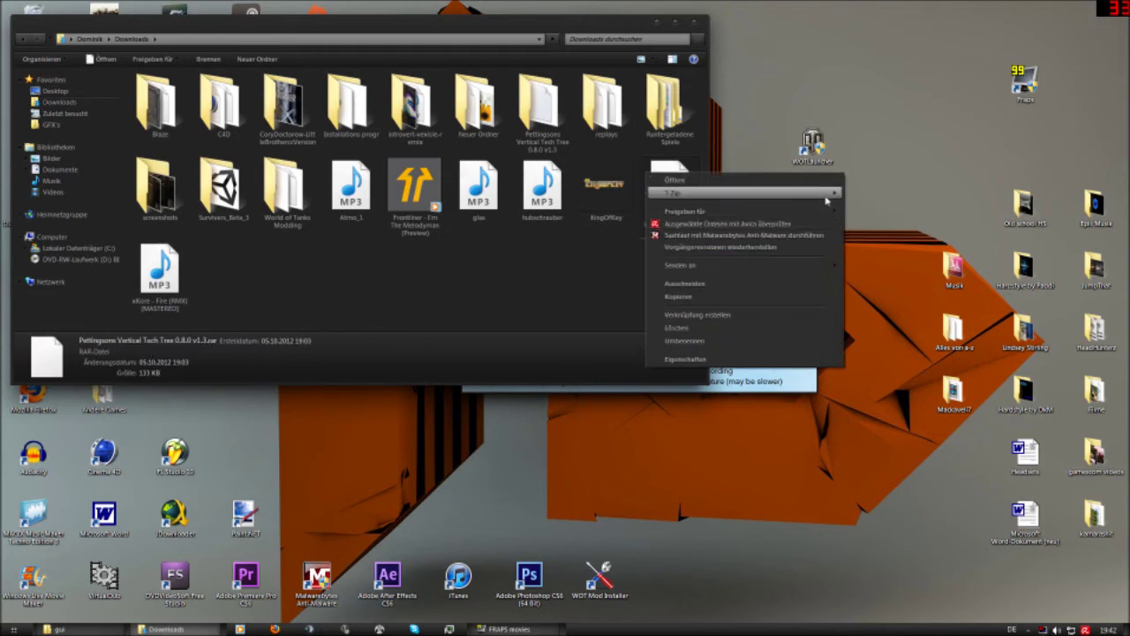
mouse_move(827, 201)
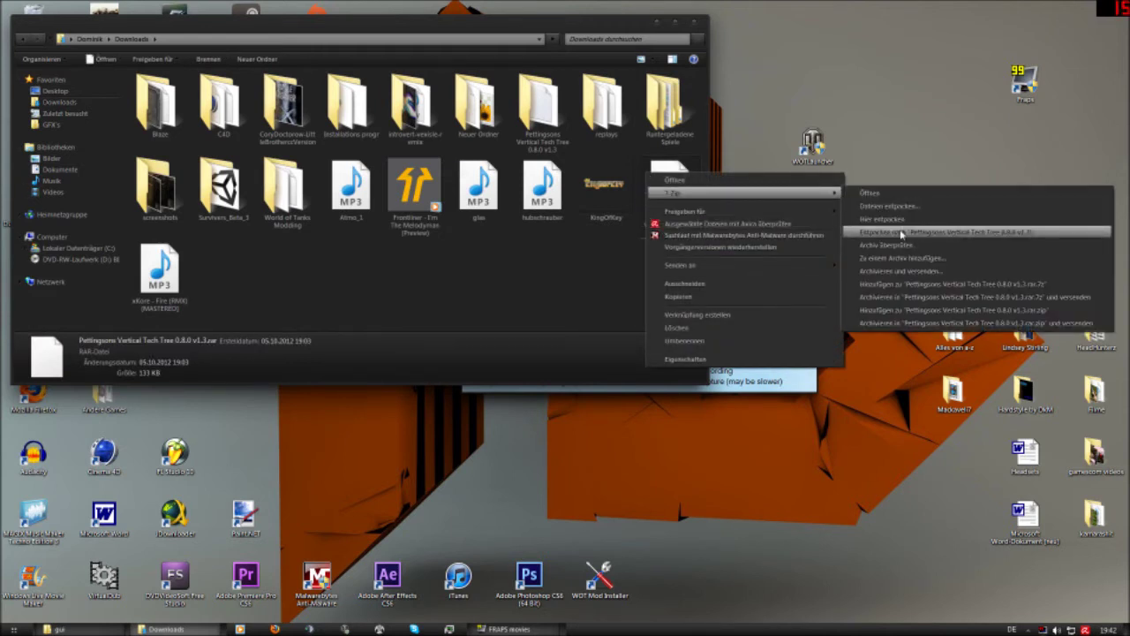
left_click(900, 233)
left_click(543, 374)
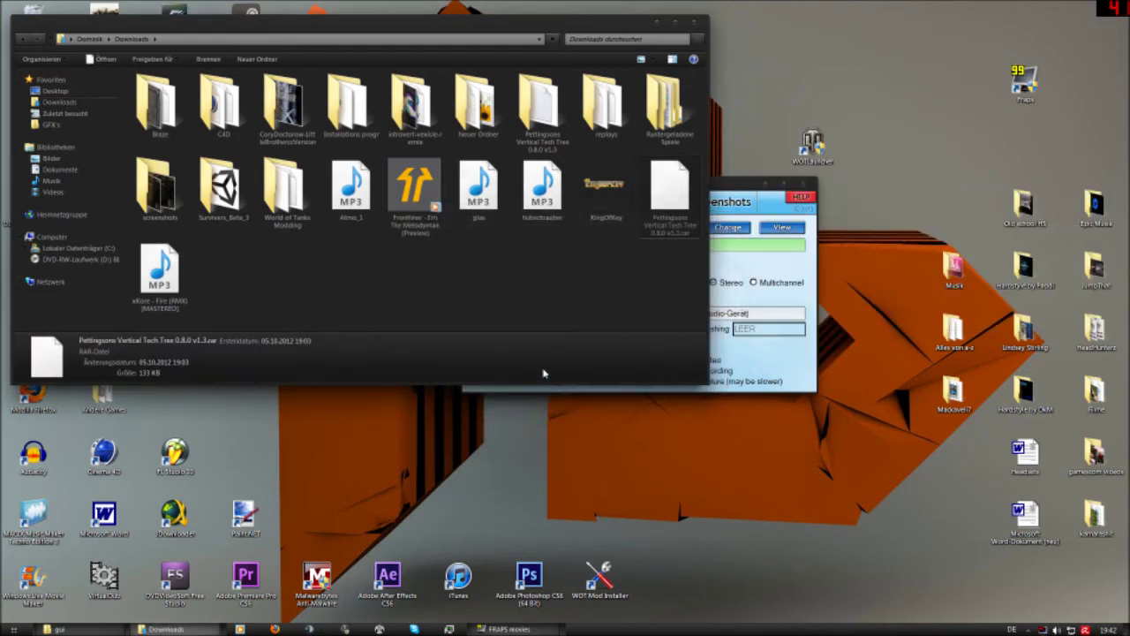
- Move the FRAPS window out of the way and open the extracted Pettingsons Vertical Tech Tree 0.8.0 v1.3 folder
left_click(733, 196)
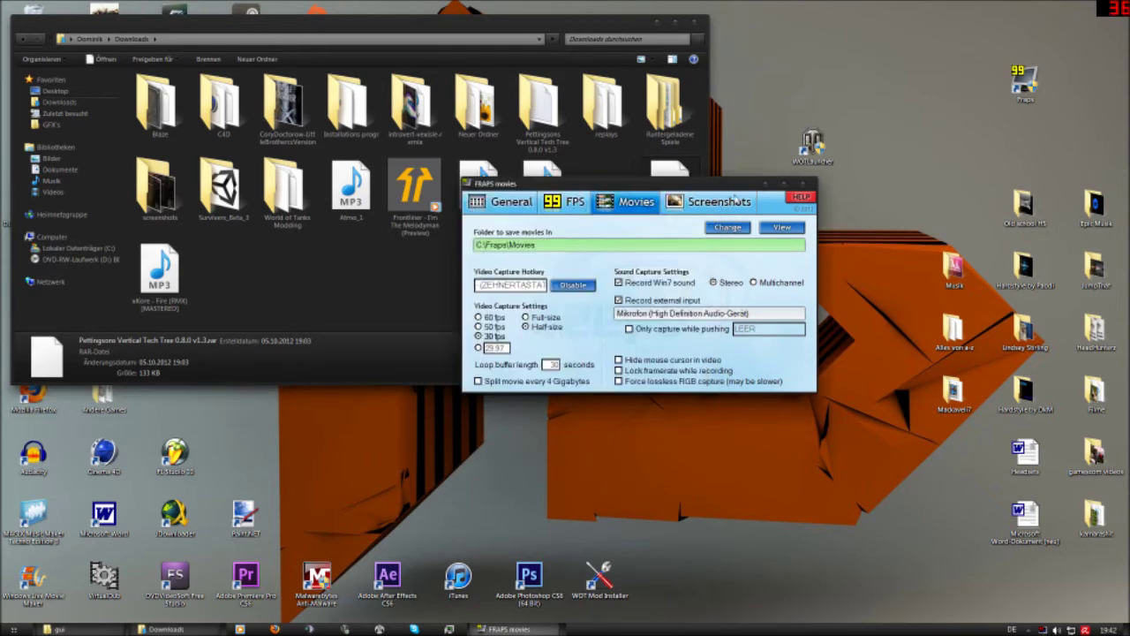
left_click_drag(734, 196, 980, 183)
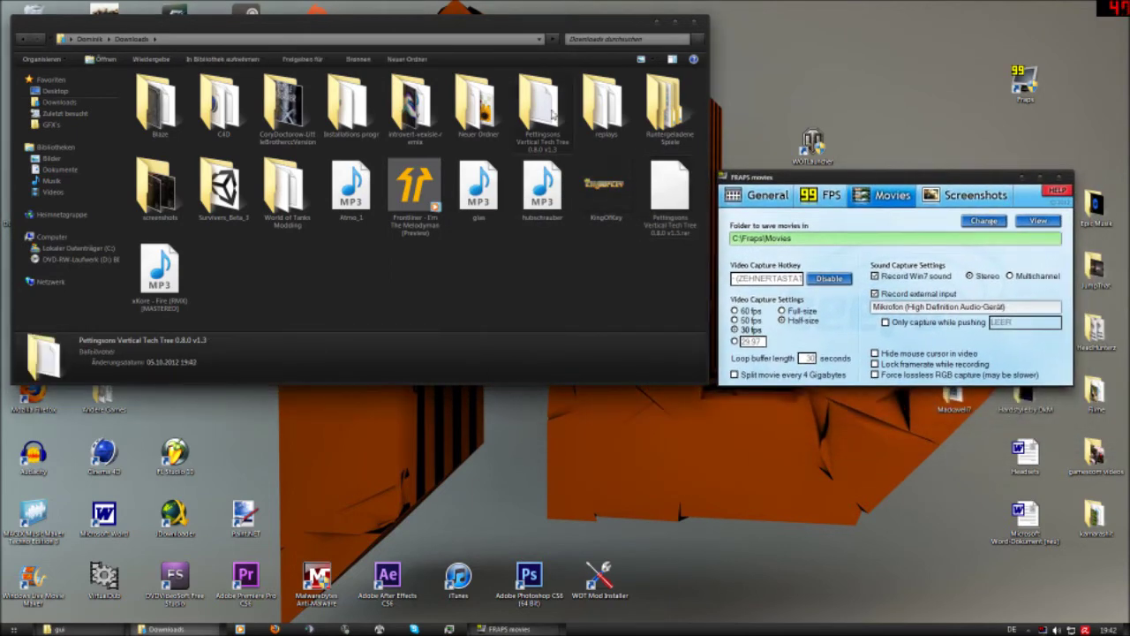
double_click(547, 144)
- Go up to C:\Games\World_of_Tanks in the other file window and place it beside the extracted mod folder
right_click(84, 629)
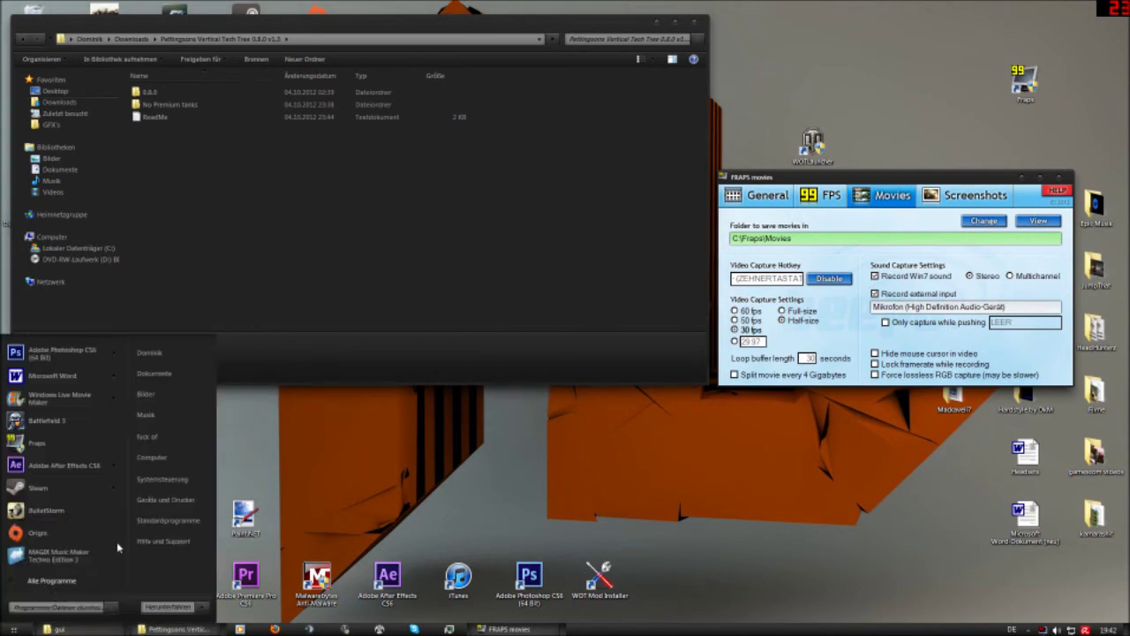
left_click(117, 541)
left_click(259, 24)
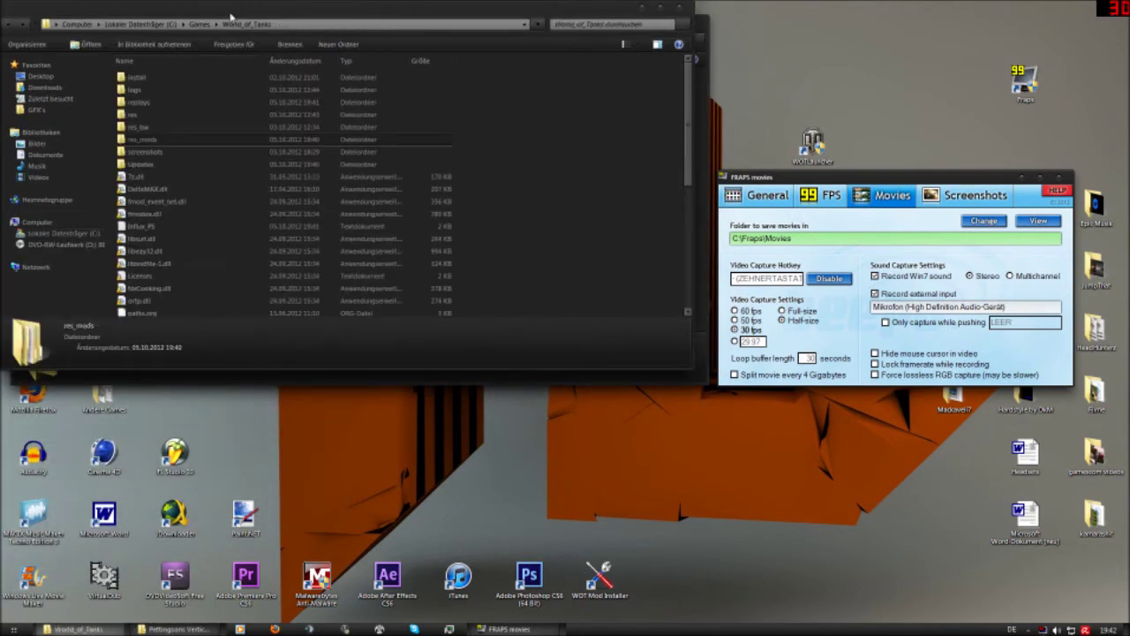
left_click_drag(230, 12, 665, 121)
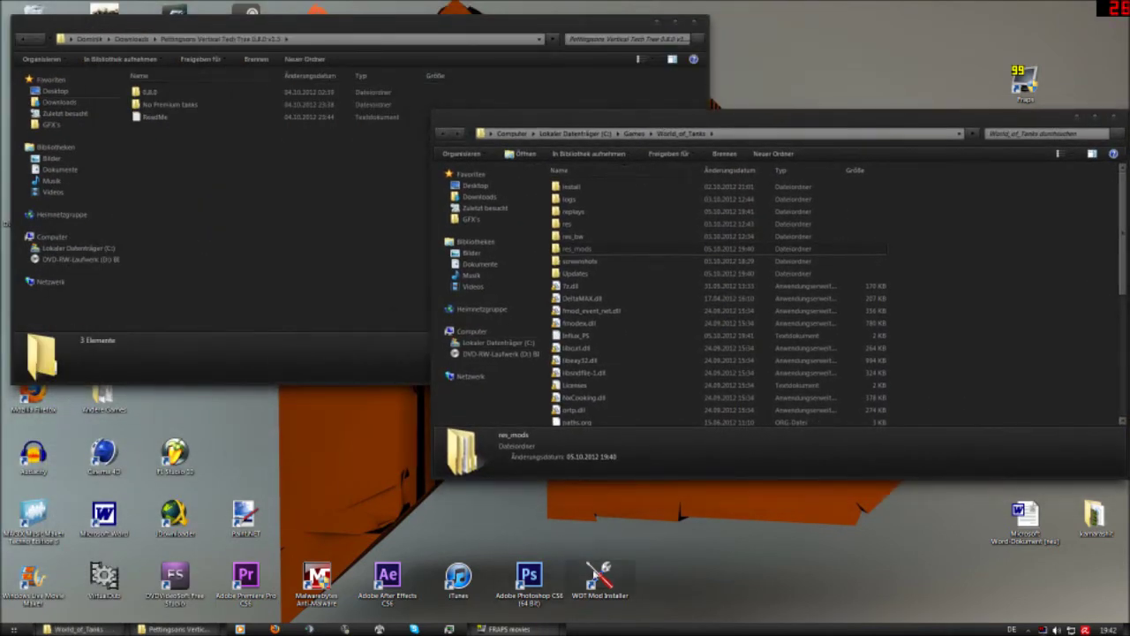
left_click_drag(598, 578, 625, 584)
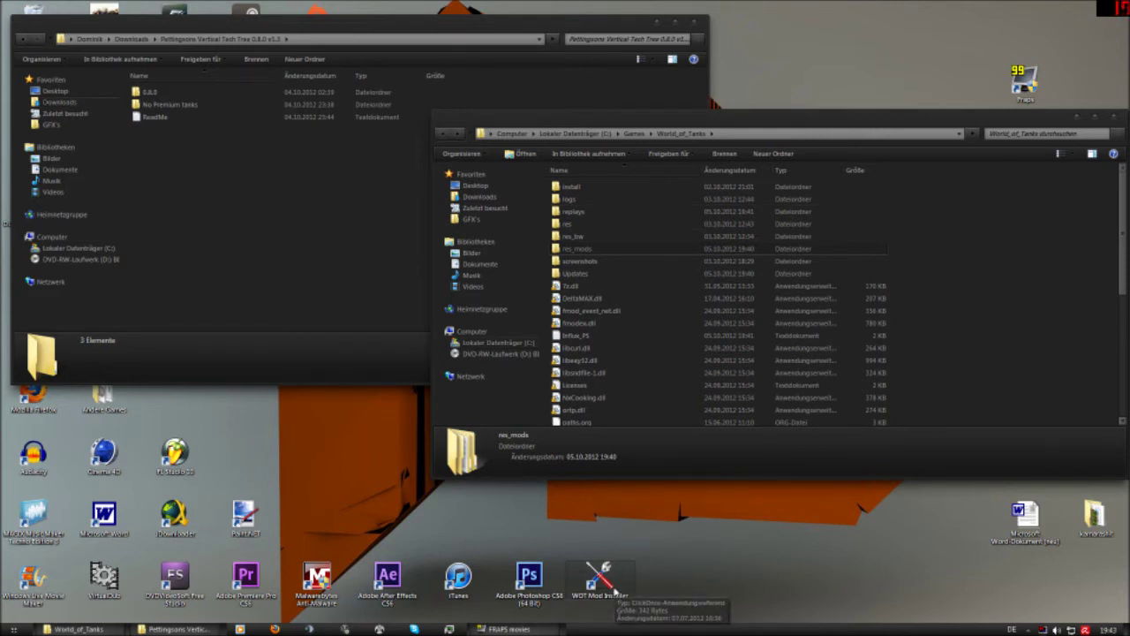
- Open res_mods in the World_of_Tanks window, and look into the extracted mod's 0.8.0 folder before going back to its parent
left_click(609, 251)
double_click(609, 251)
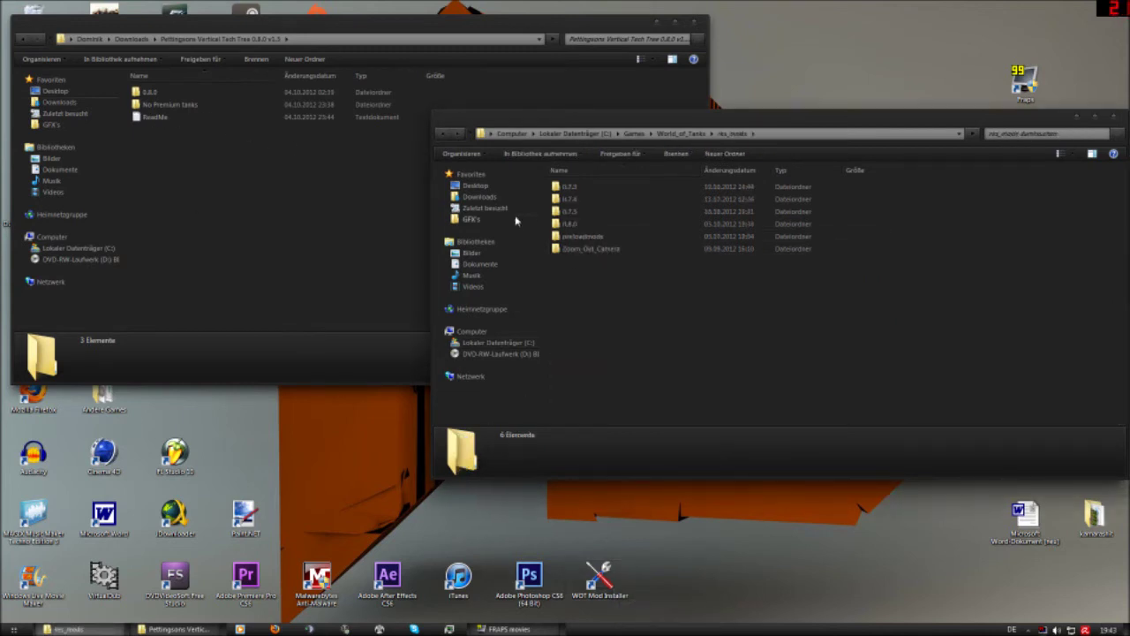
double_click(173, 94)
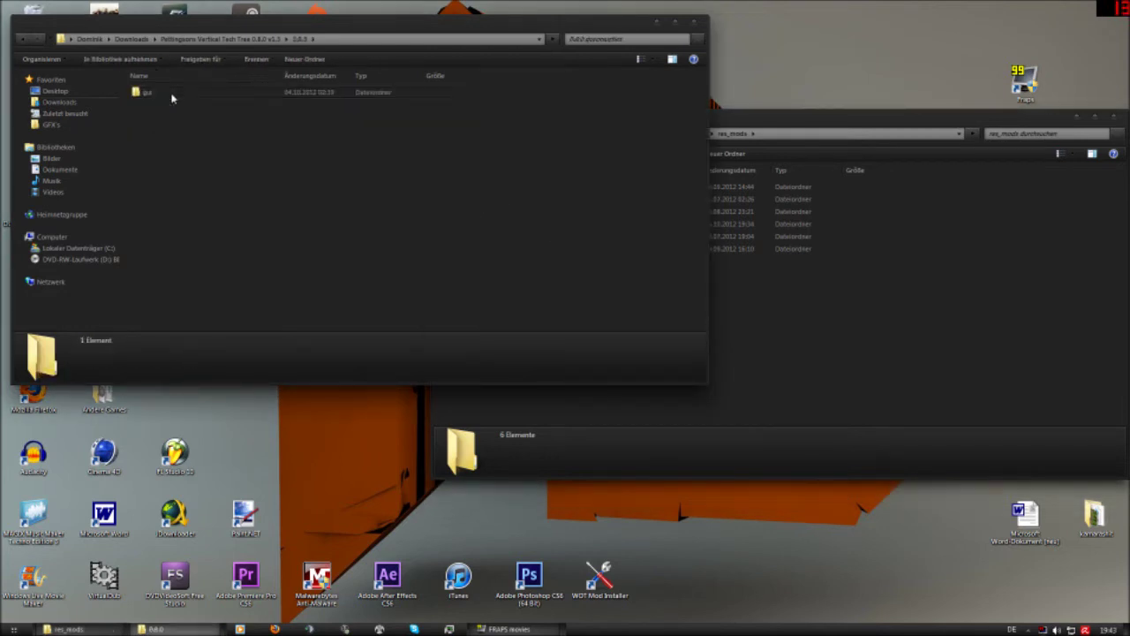
left_click(173, 97)
left_click(21, 40)
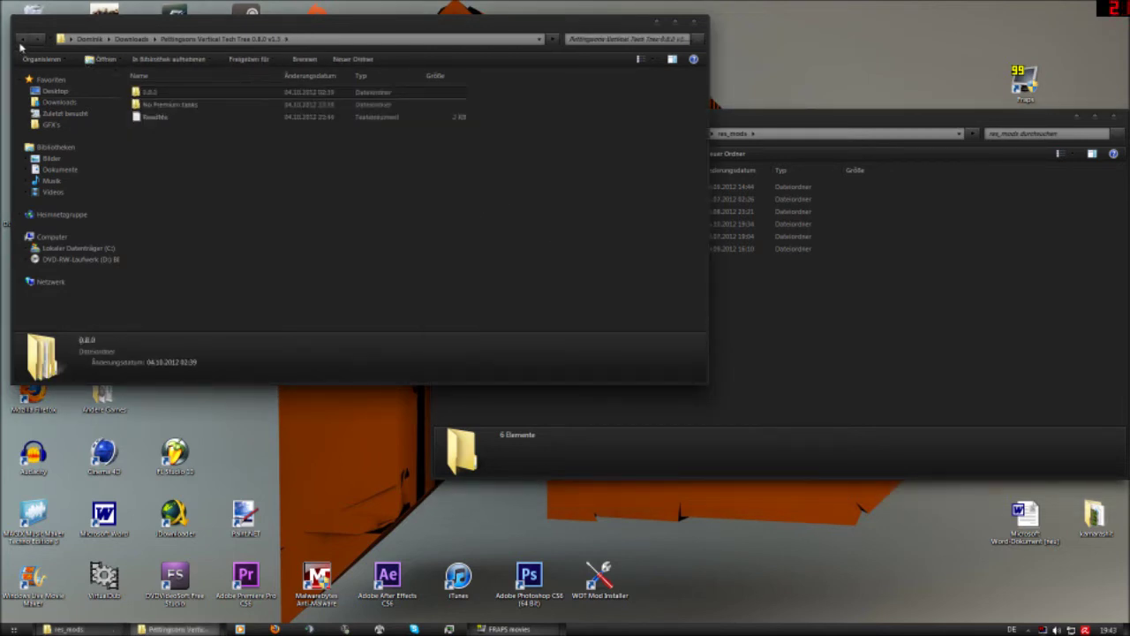
left_click(865, 327)
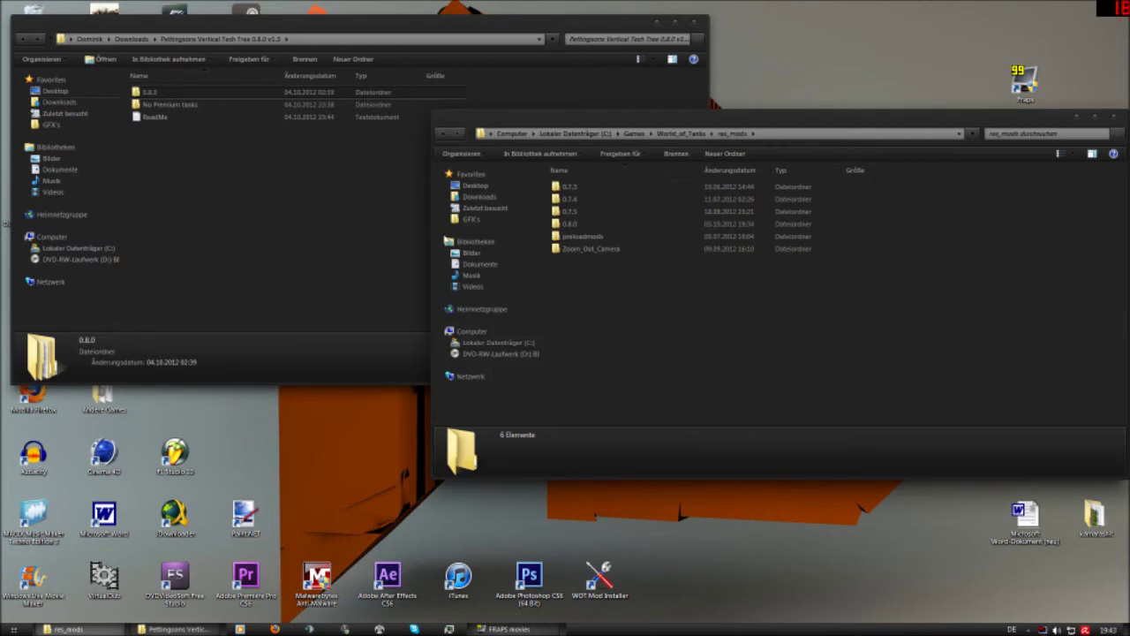
left_click(388, 240)
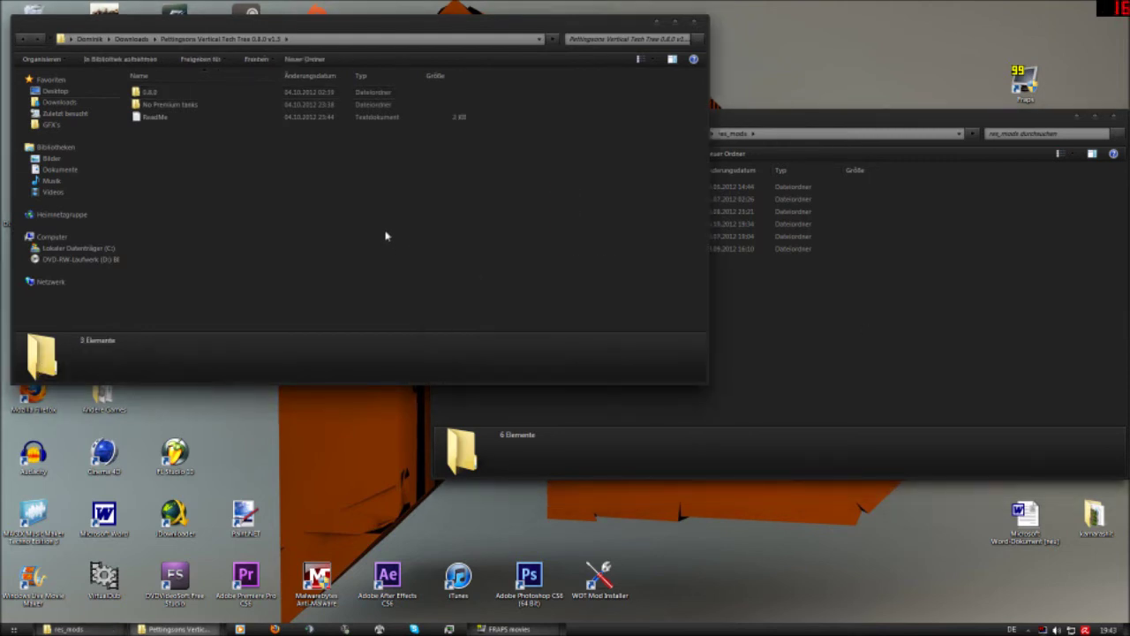
left_click(792, 316)
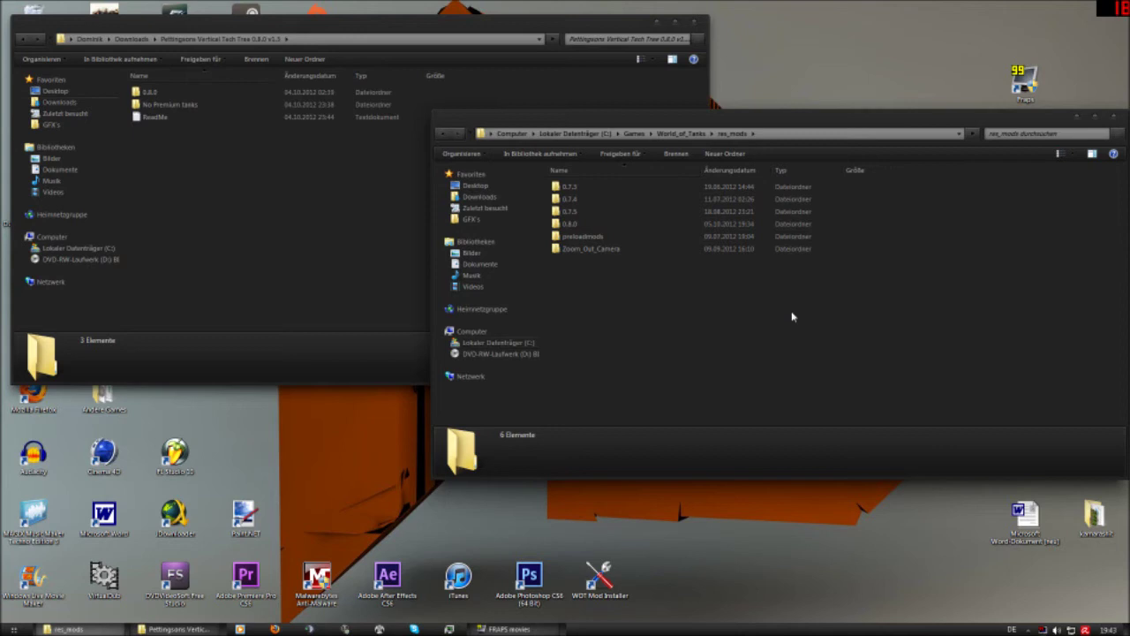
- Look through the 0.7.5 folder in res_mods, including its vehicles subfolder, and go back to res_mods
double_click(609, 222)
left_click(441, 133)
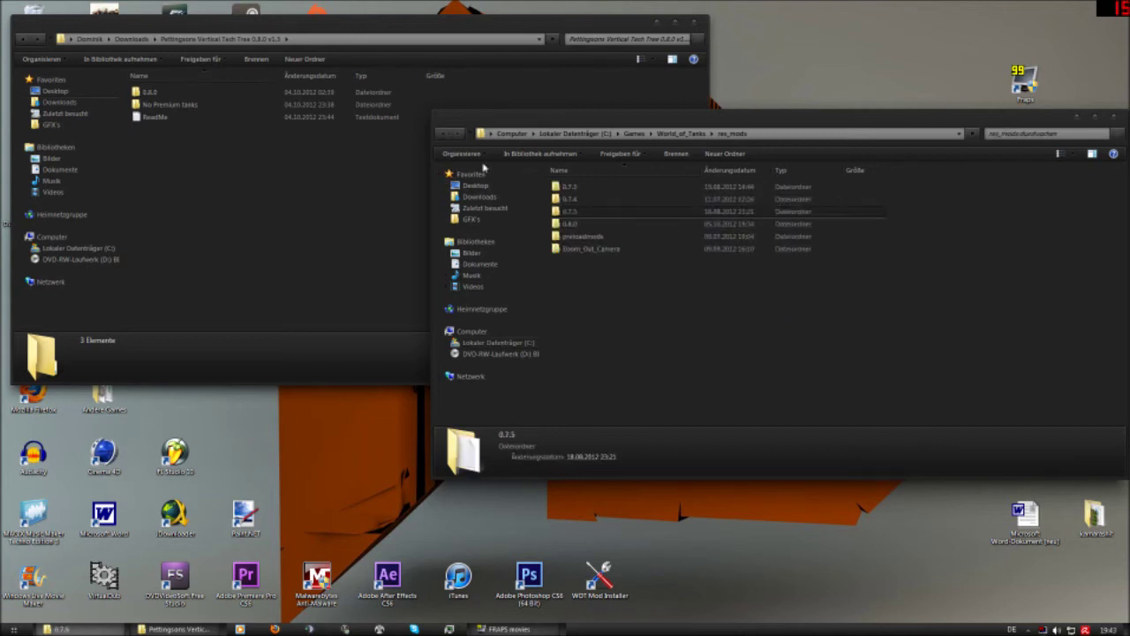
double_click(596, 221)
double_click(573, 199)
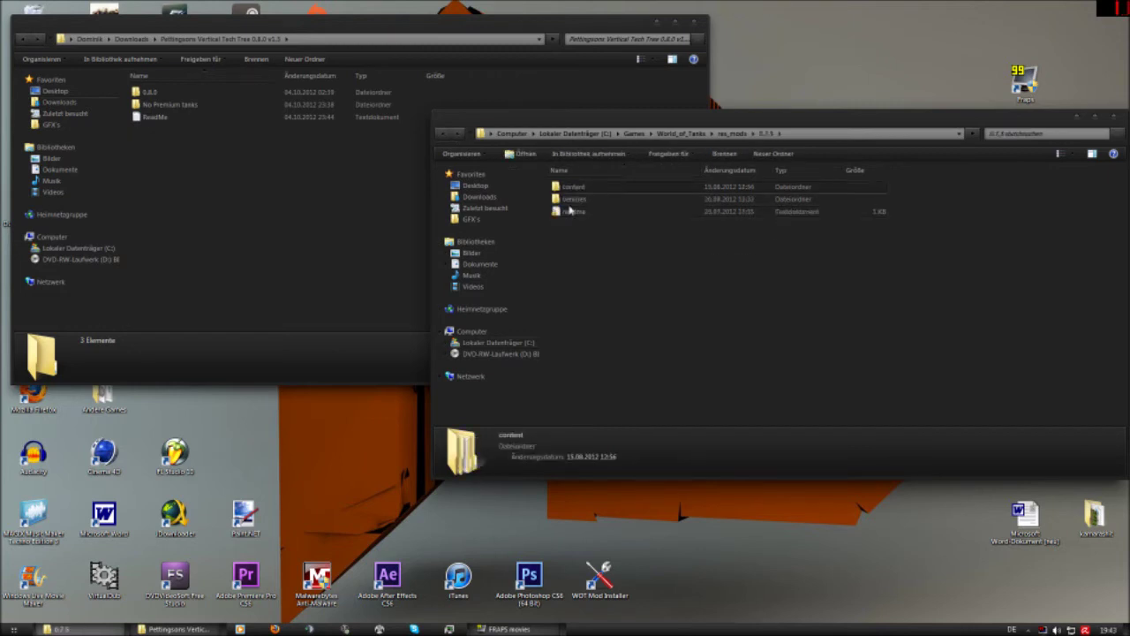
left_click(442, 133)
left_click(442, 133)
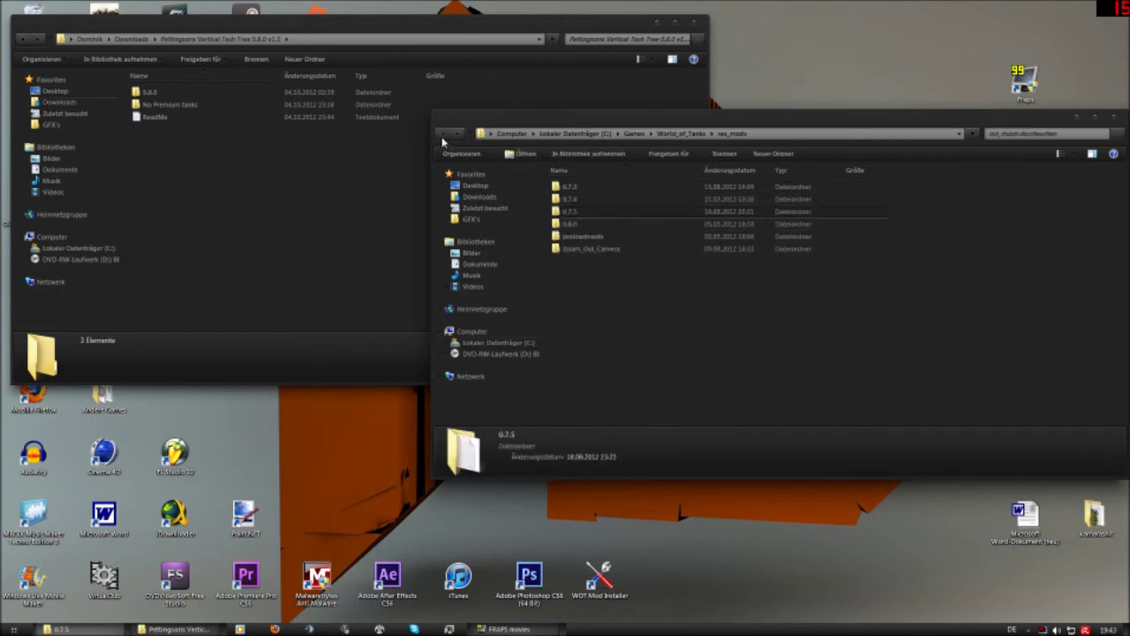
- Check the contents of the 0.8.0 folder in res_mods and return to res_mods
left_click(579, 225)
double_click(580, 225)
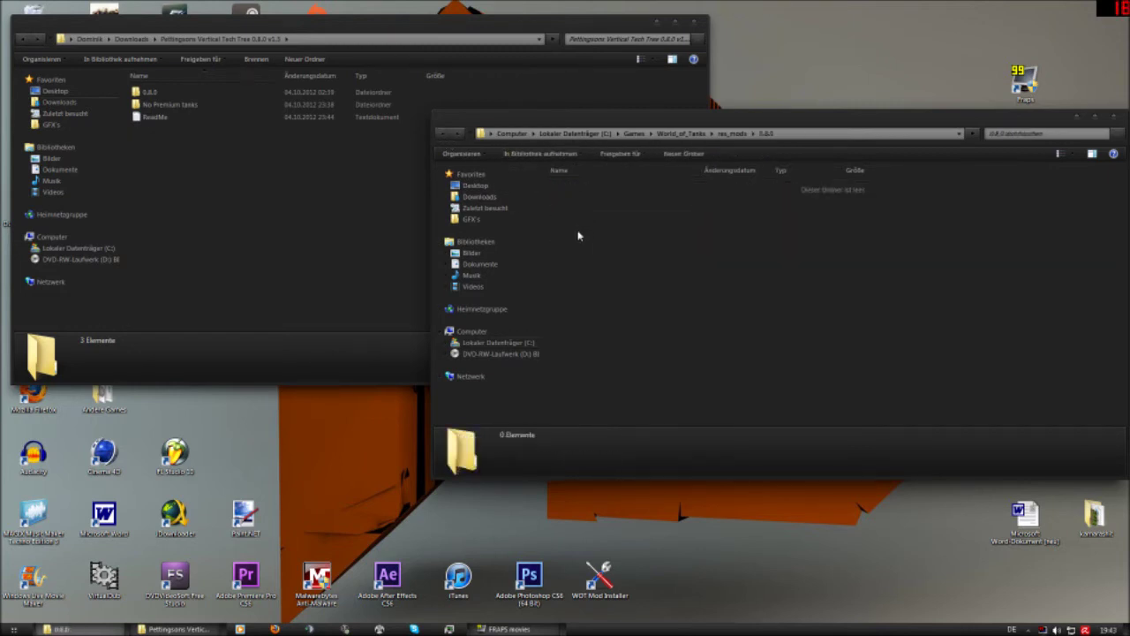
left_click(439, 135)
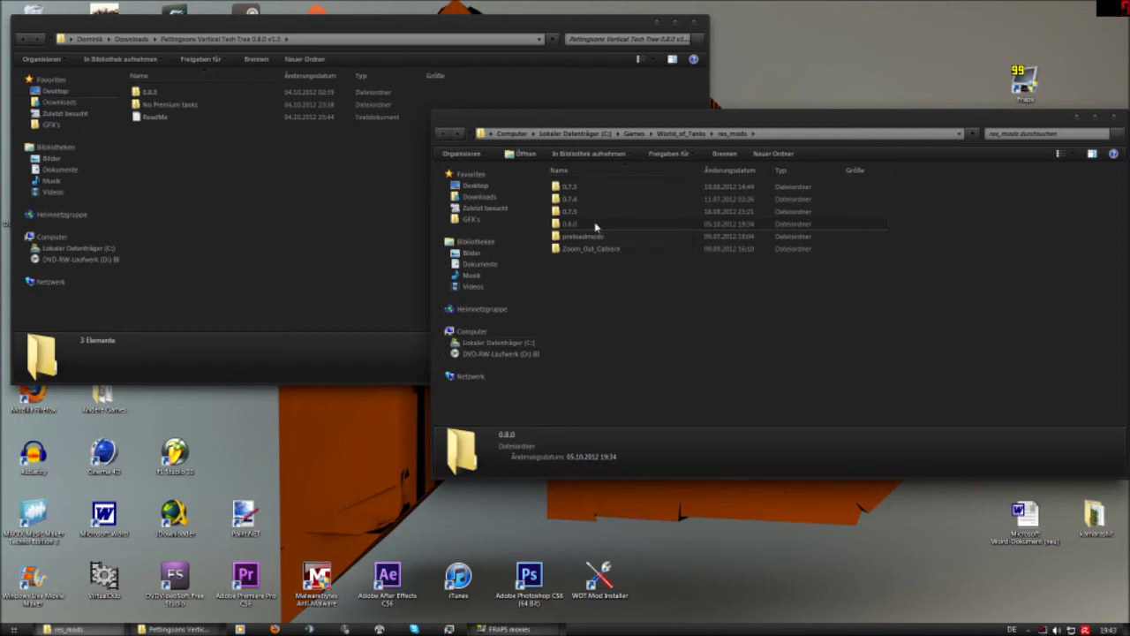
left_click(479, 196)
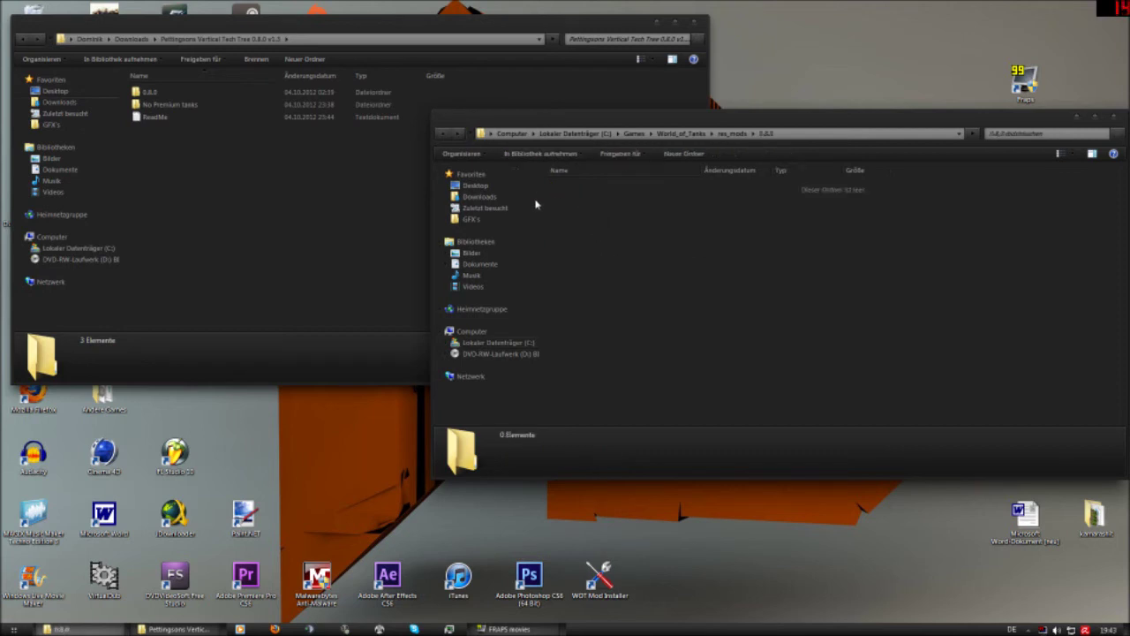
left_click(444, 135)
left_click(739, 134)
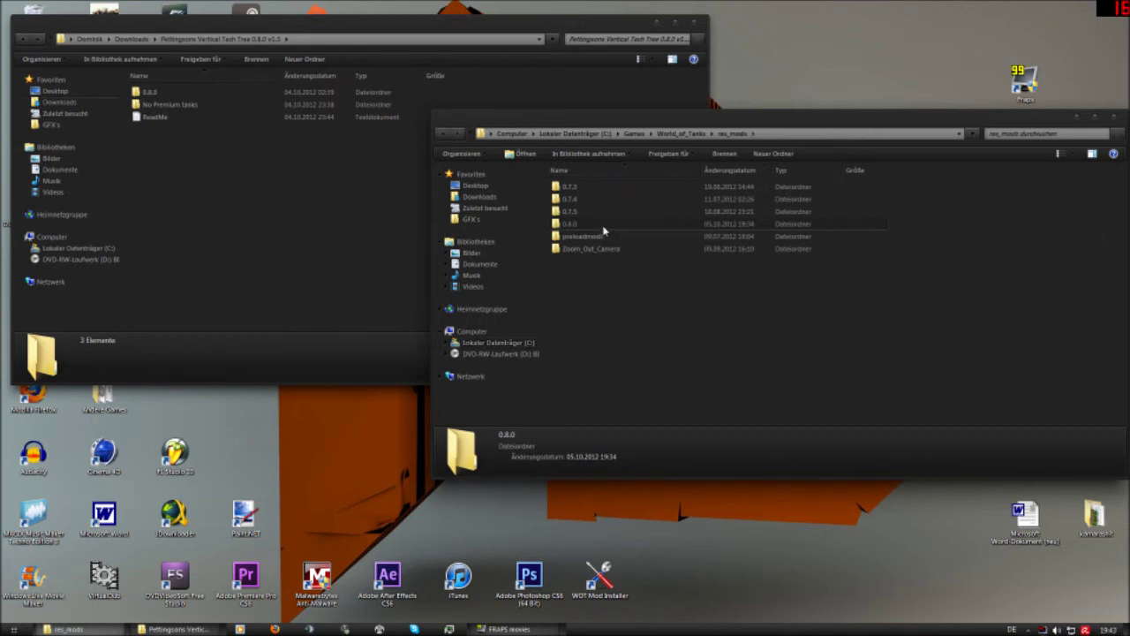
left_click(444, 133)
left_click(443, 134)
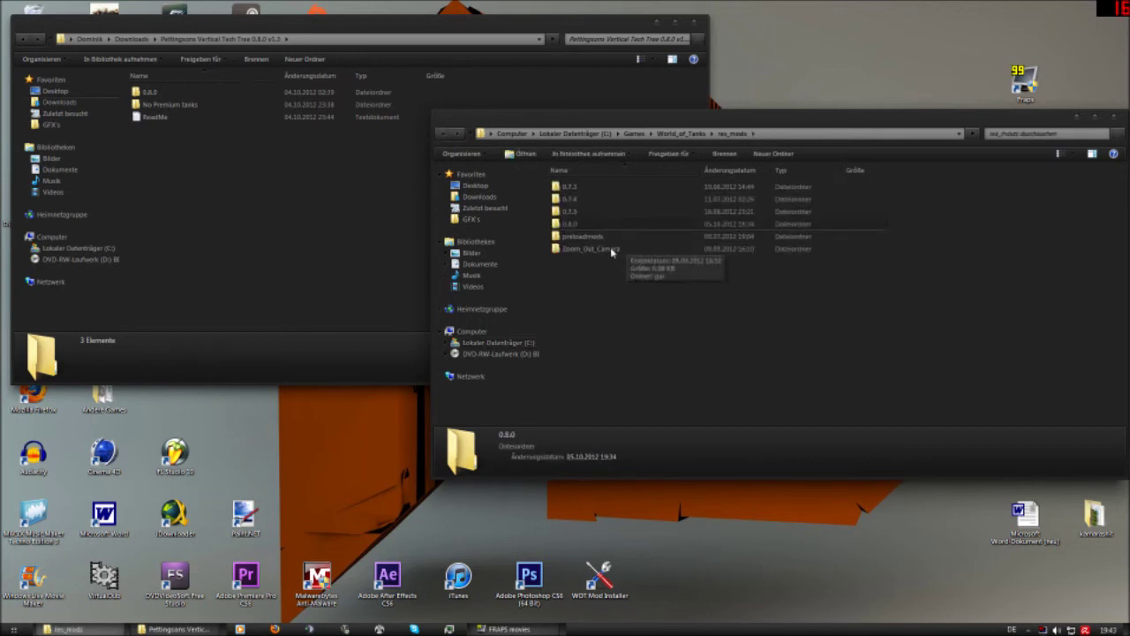
- Move the flash folder from the extracted mod's 0.8.0\gui into res_mods\Zoom_Out_Camera\gui
double_click(604, 250)
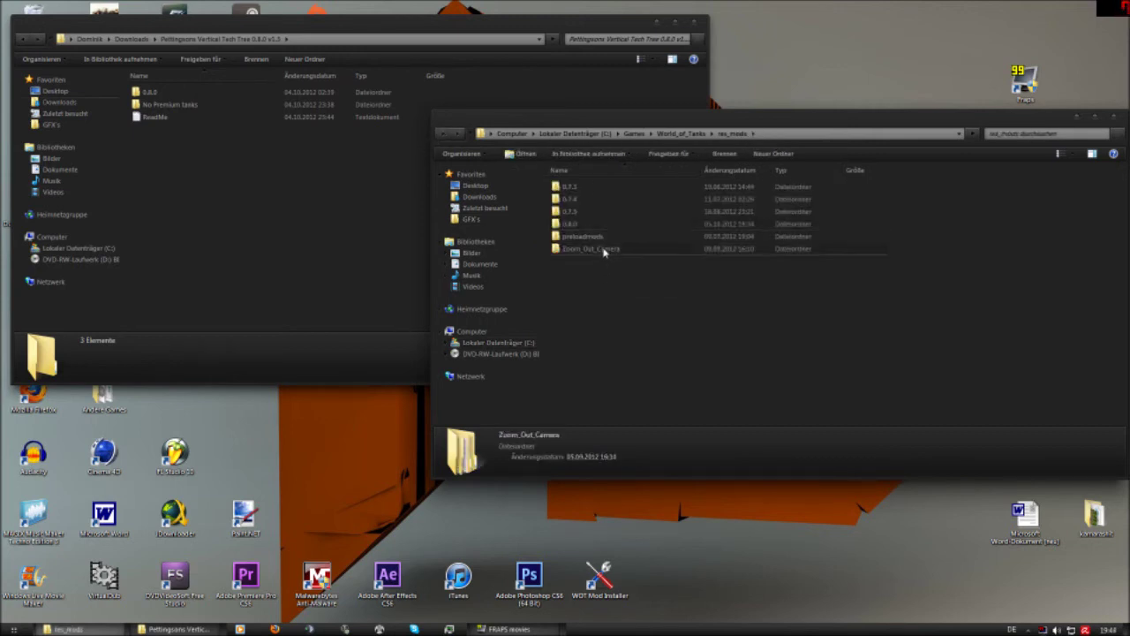
double_click(575, 185)
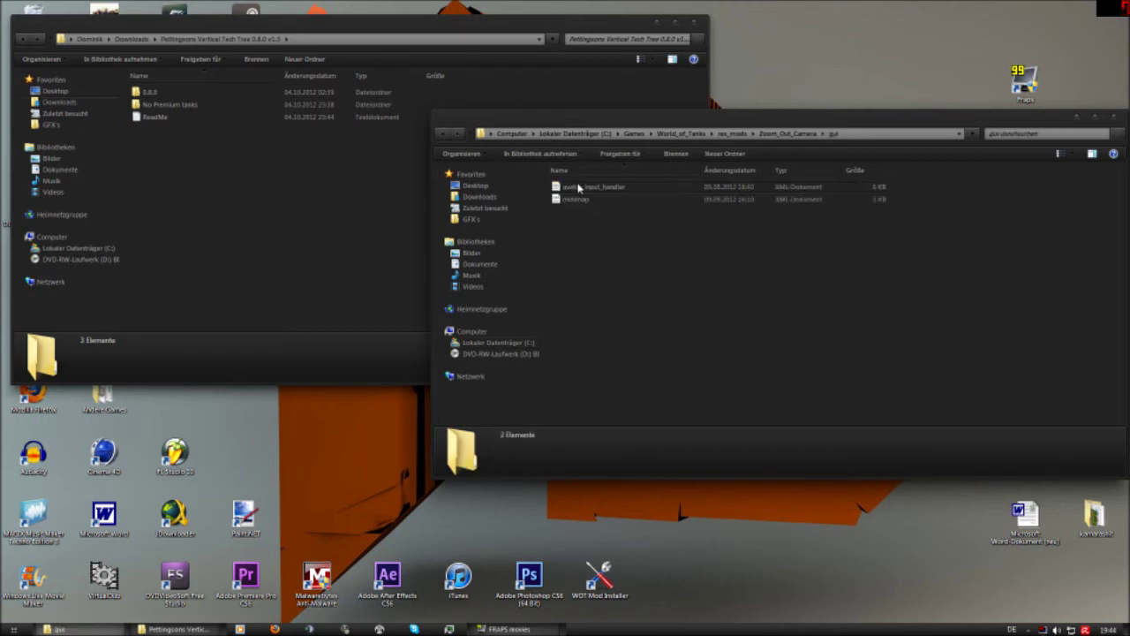
double_click(165, 93)
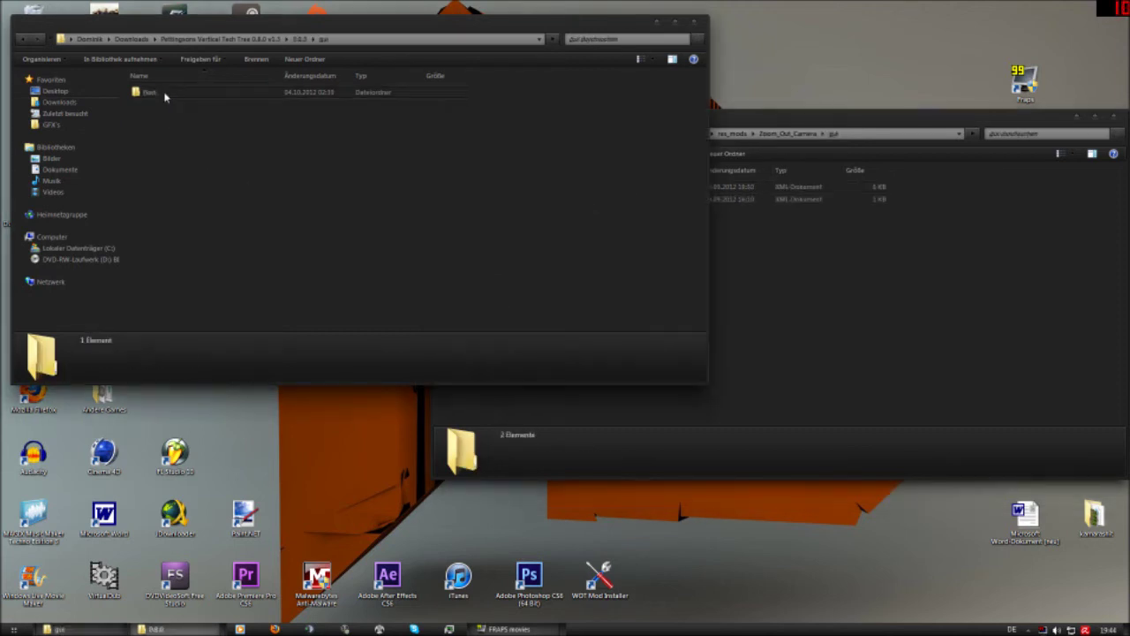
double_click(152, 95)
left_click_drag(779, 256, 794, 247)
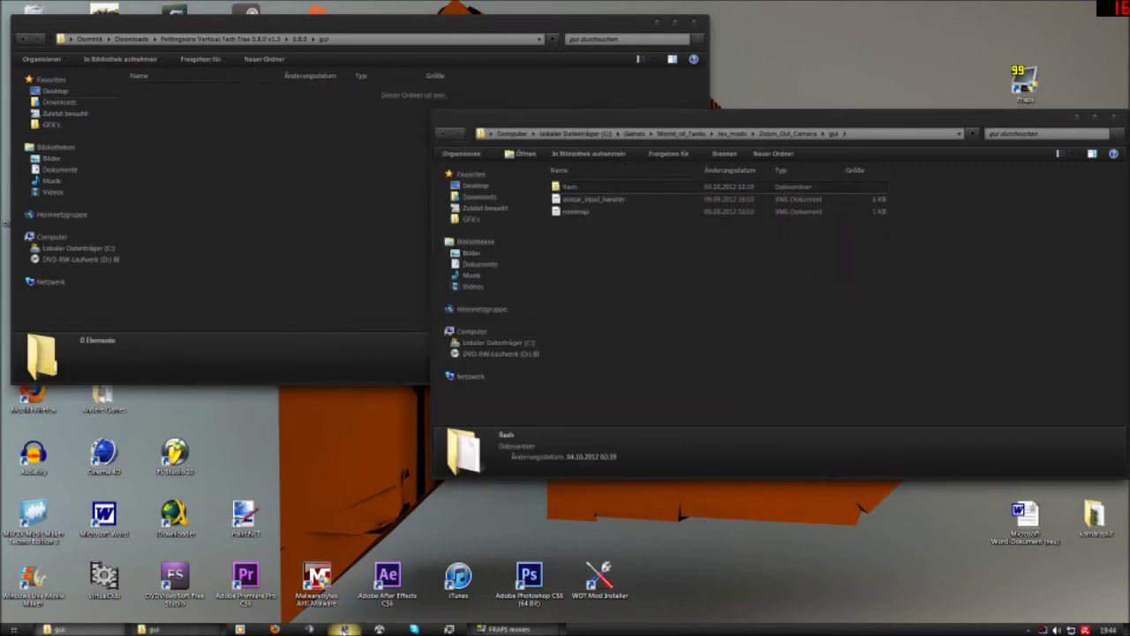
- Open the World of Tanks launcher and take the game's file window back up to res_mods
left_click(345, 628)
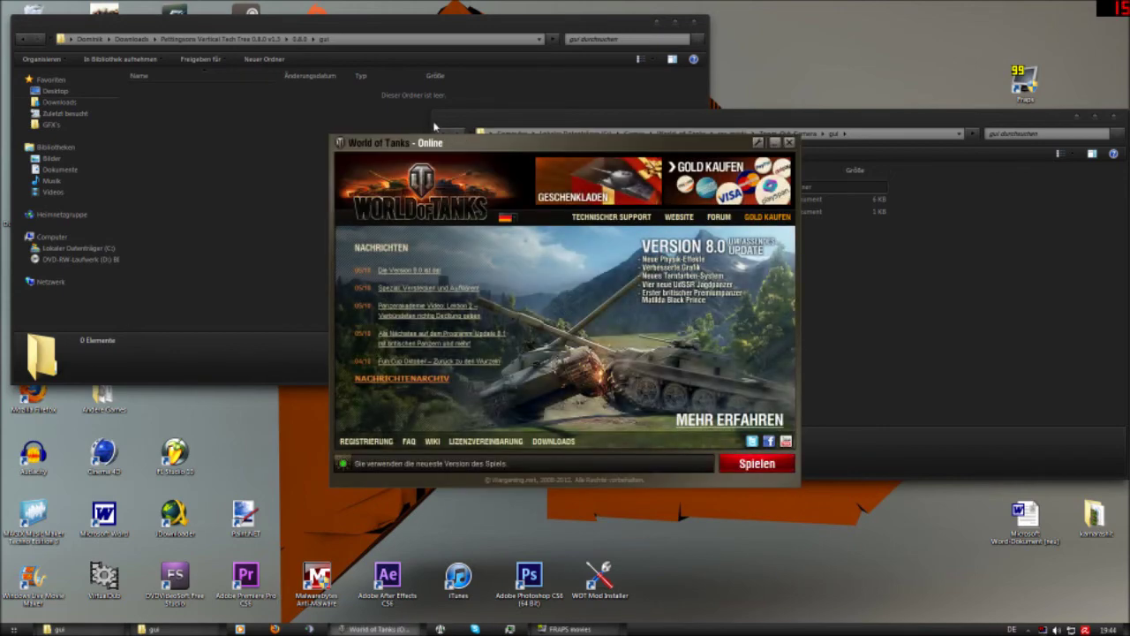
left_click(437, 128)
left_click(444, 135)
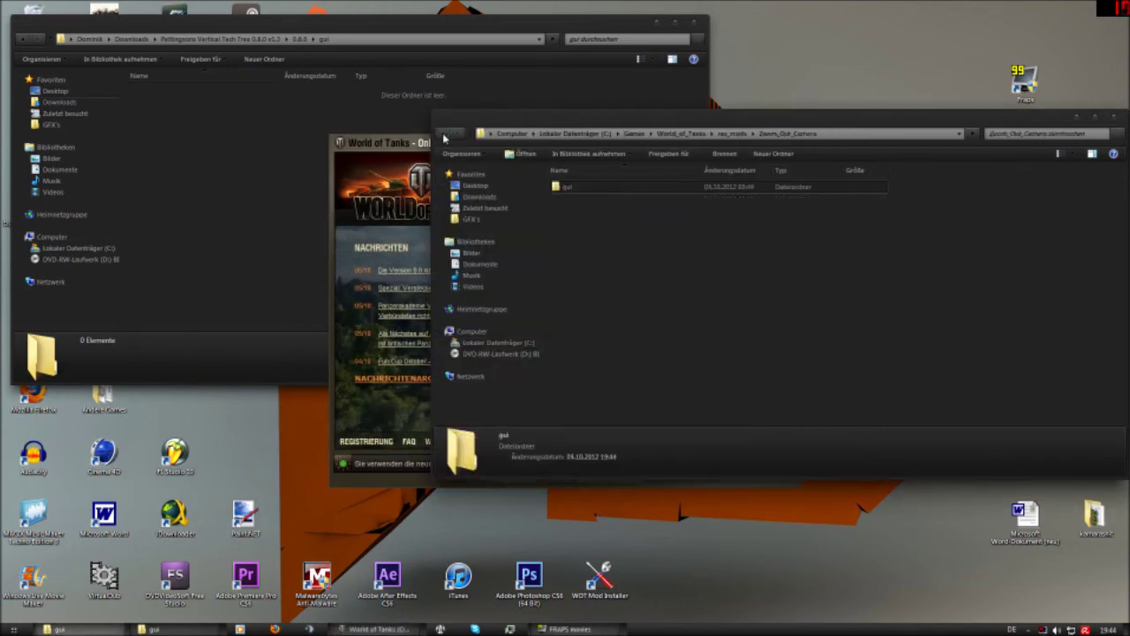
left_click(445, 137)
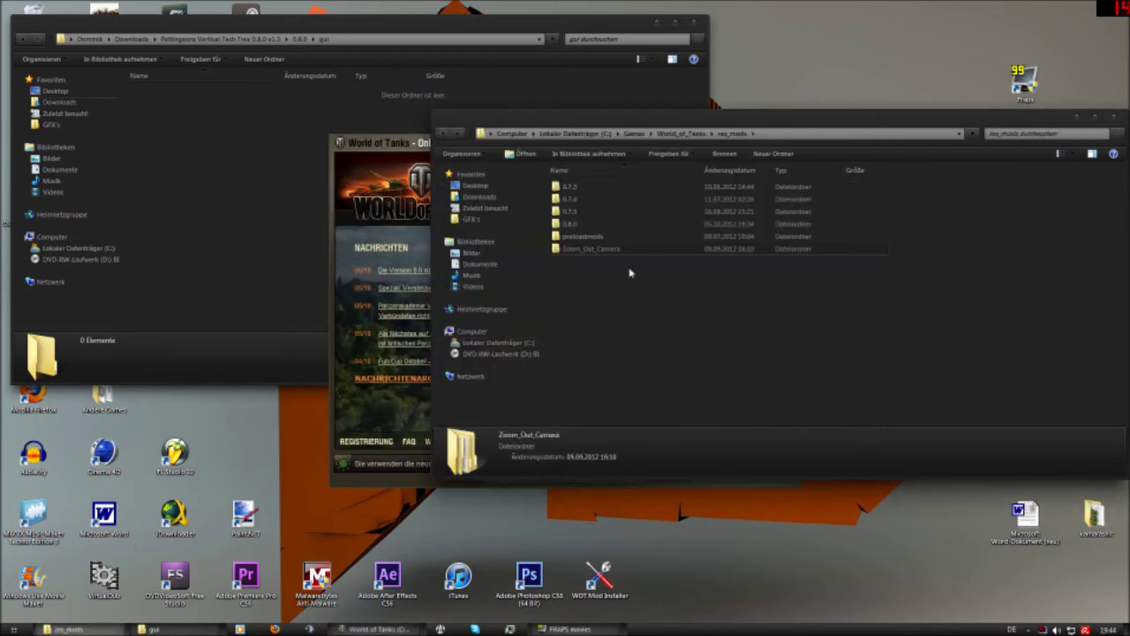
left_click(636, 388)
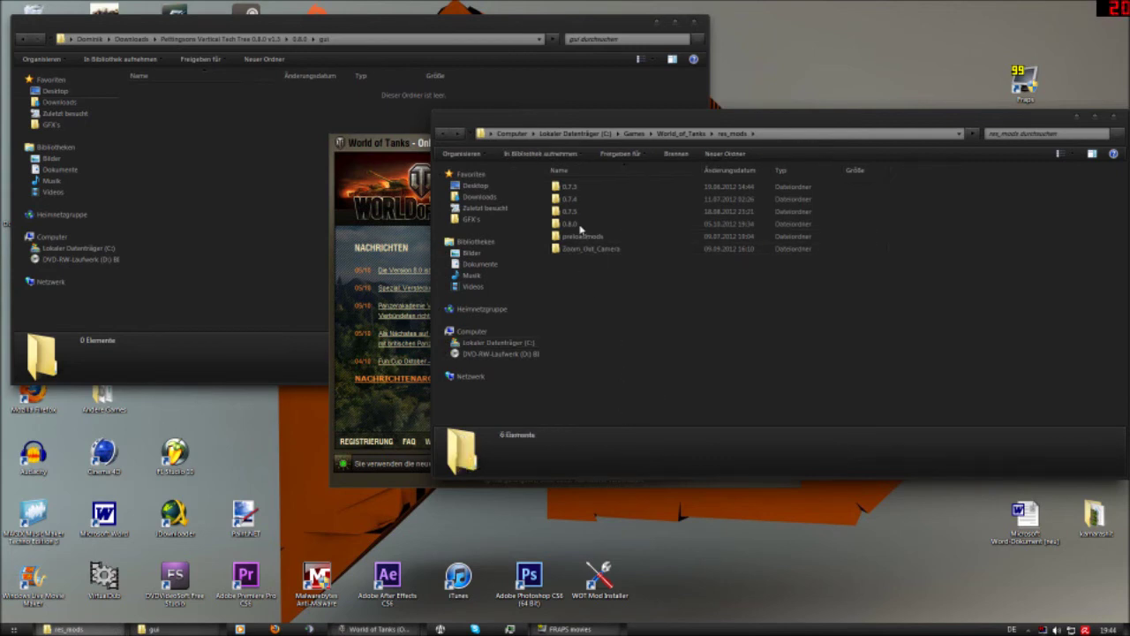
- Look inside the res_mods folders 0.8.0 and 0.7.5\vehicles again and return to res_mods
left_click(580, 226)
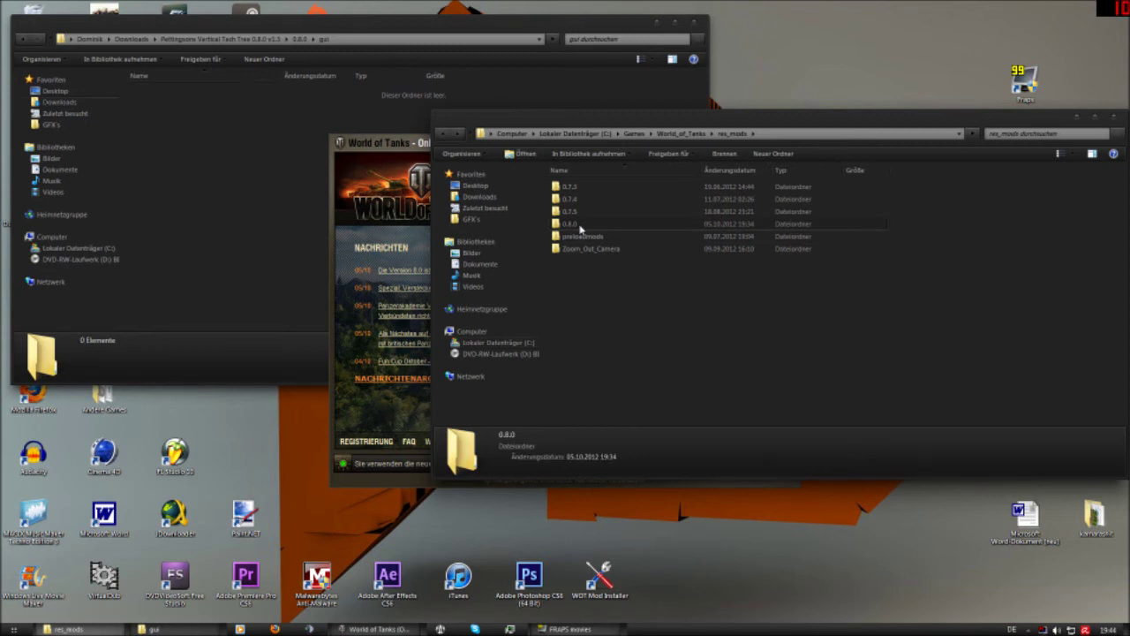
double_click(580, 226)
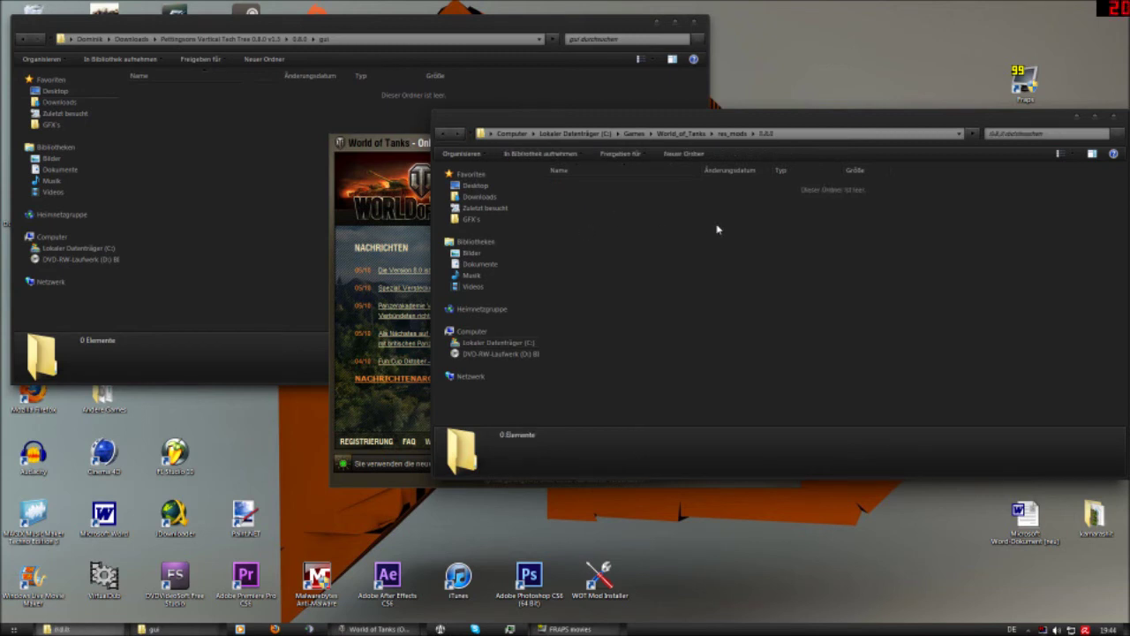
left_click(450, 132)
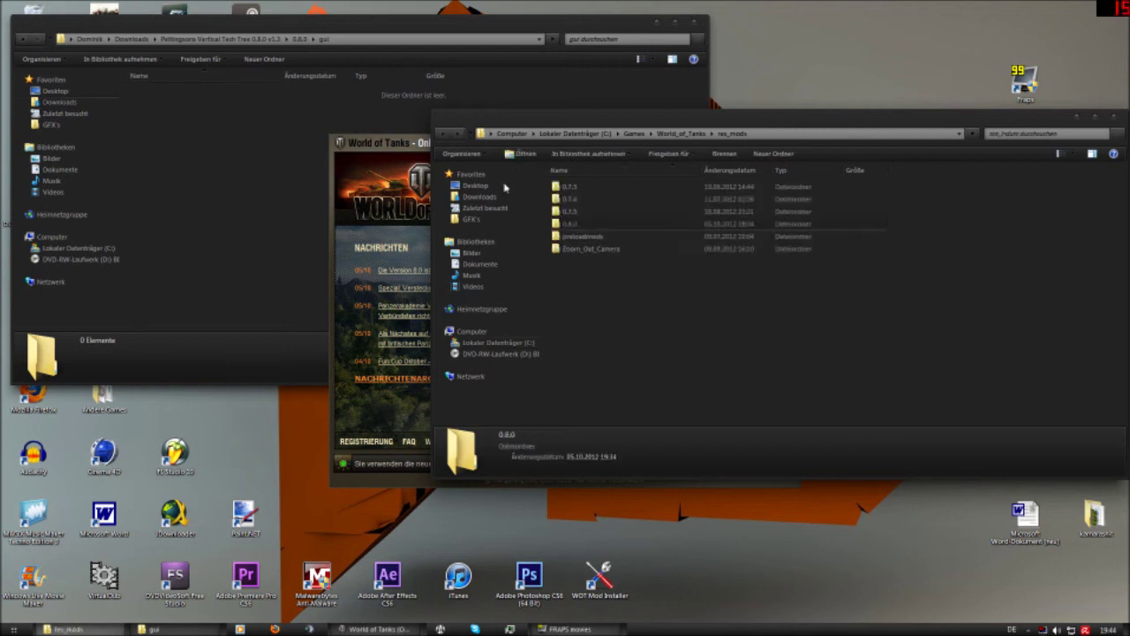
left_click(596, 216)
double_click(596, 216)
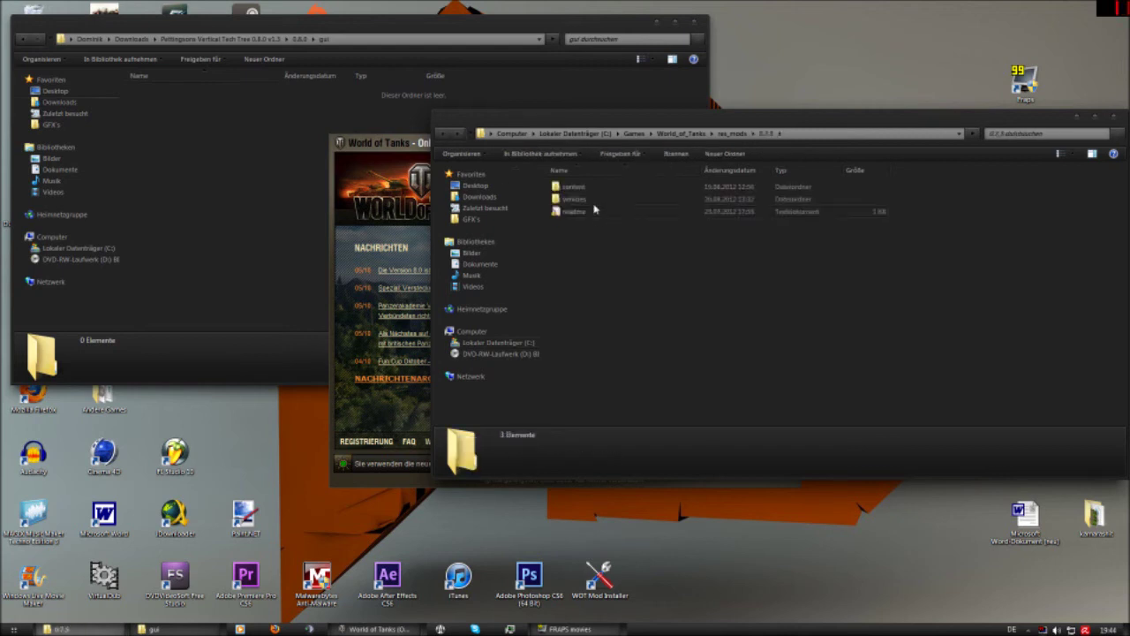
double_click(595, 214)
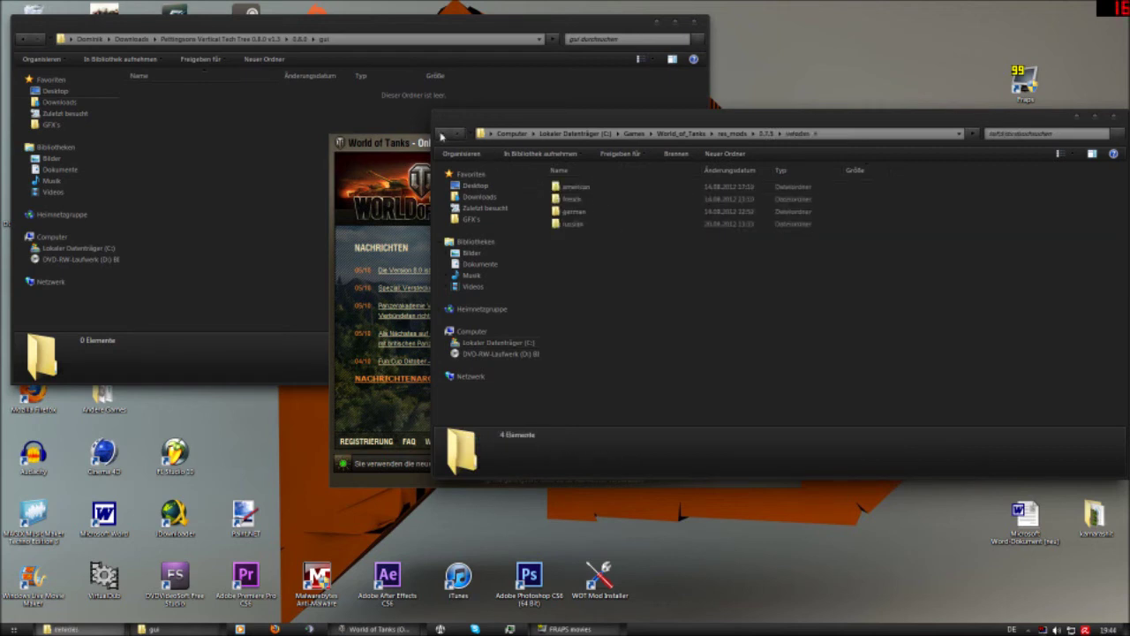
left_click(441, 133)
left_click(442, 134)
- Start World of Tanks from the launcher, and open and close the [PS] chat channel in the garage
left_click(394, 242)
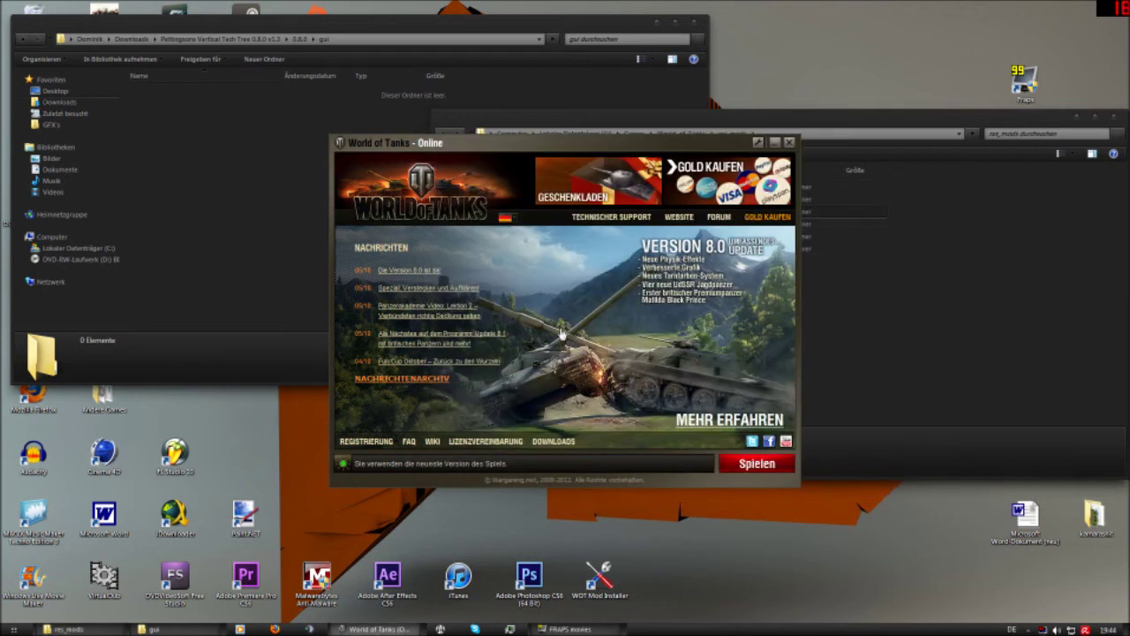
left_click(755, 462)
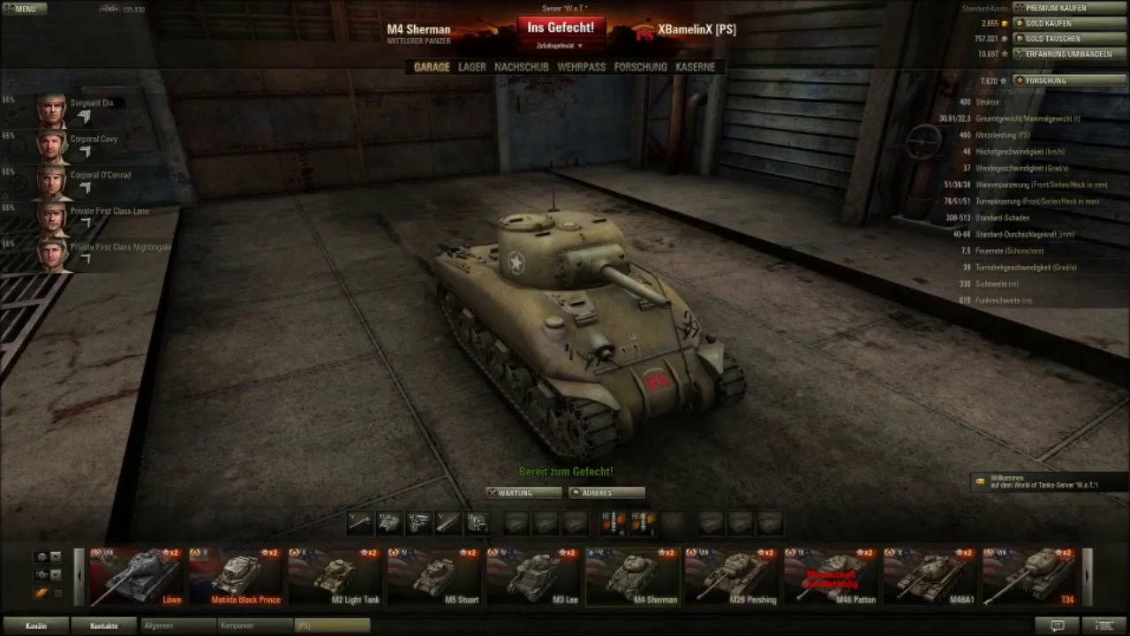
left_click(331, 624)
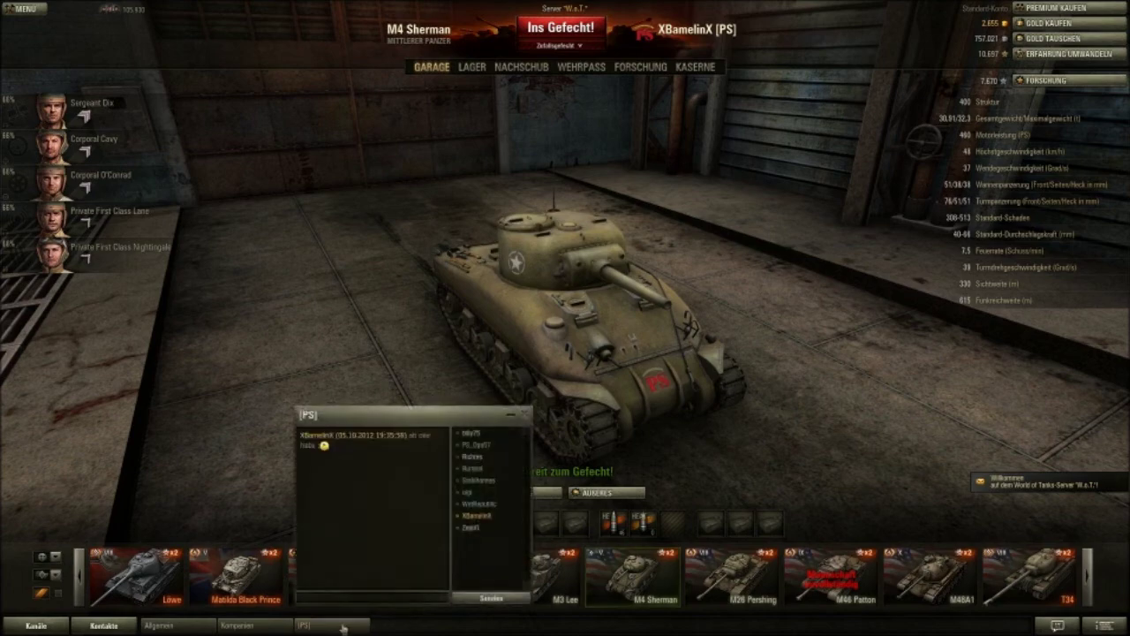
left_click(331, 625)
- Open the research view and examine the modded tech trees of France, Germany, the USA and the USSR
left_click(649, 69)
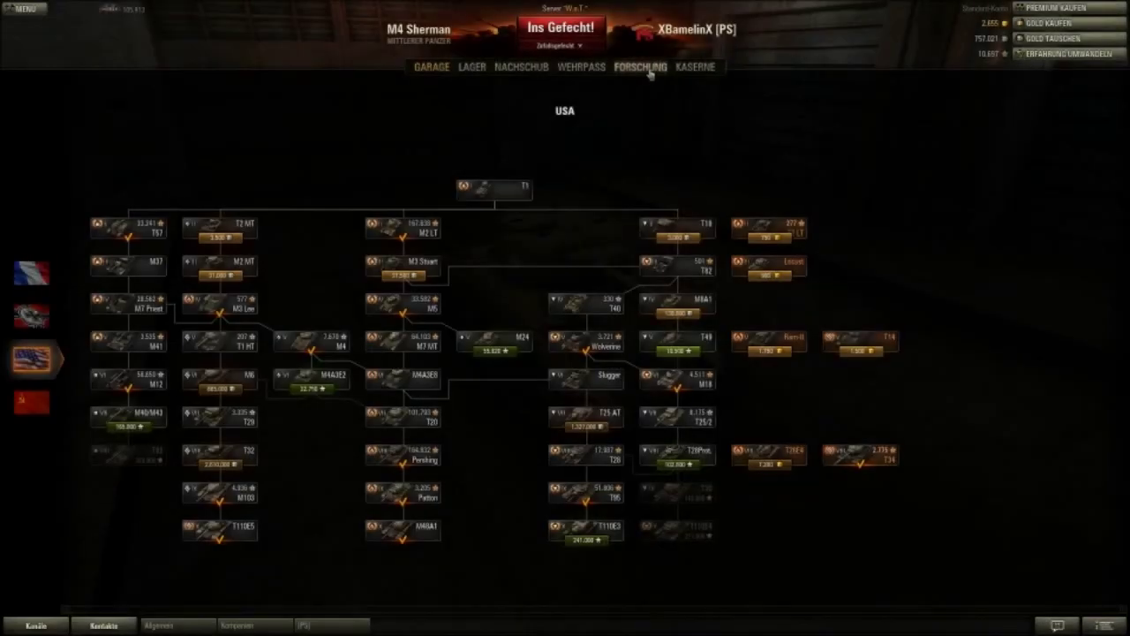
left_click(17, 280)
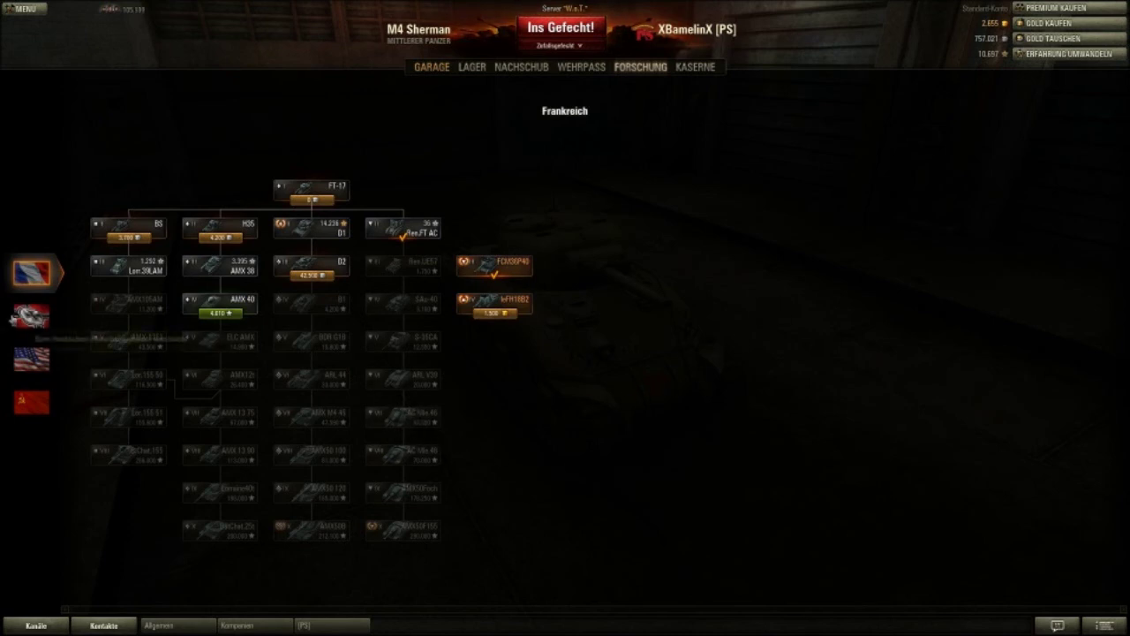
left_click(13, 319)
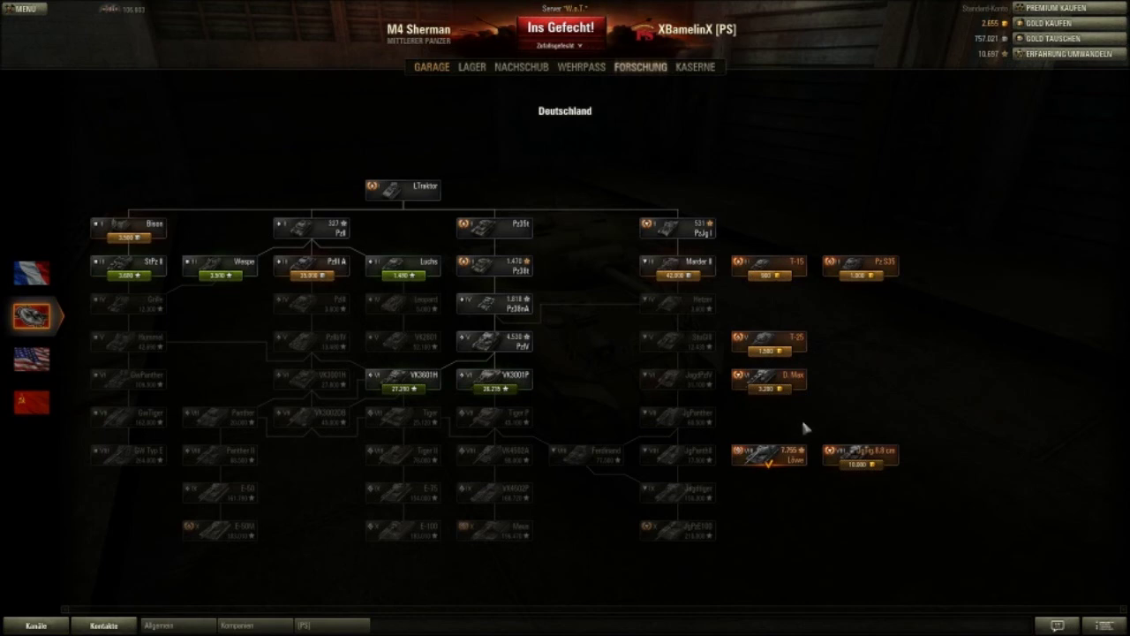
left_click(32, 359)
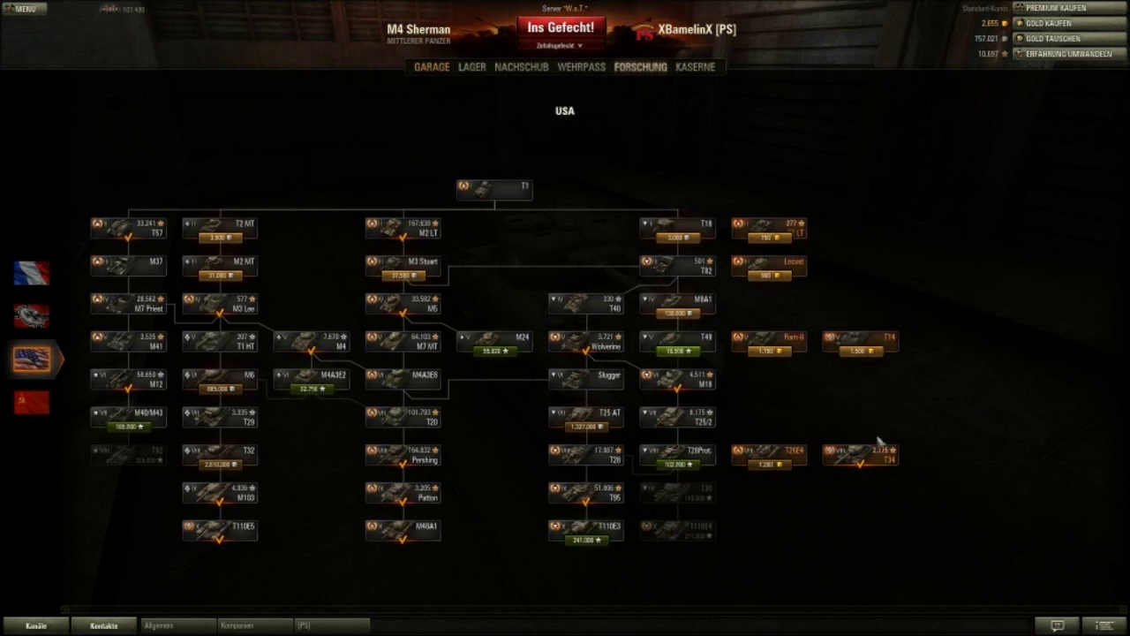
left_click(12, 404)
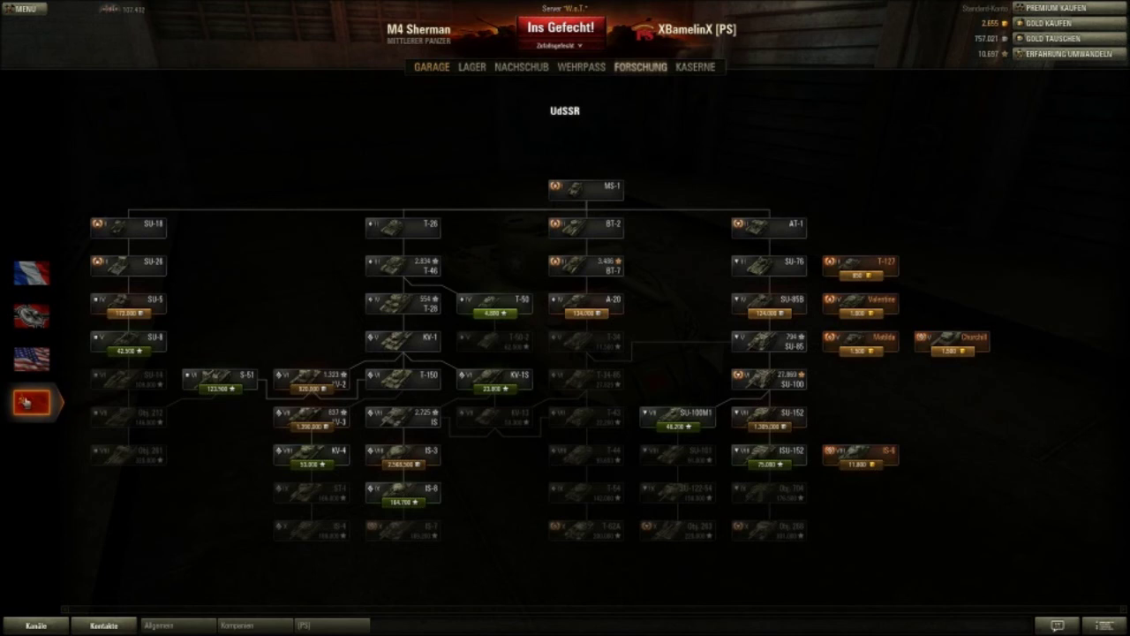
left_click(31, 273)
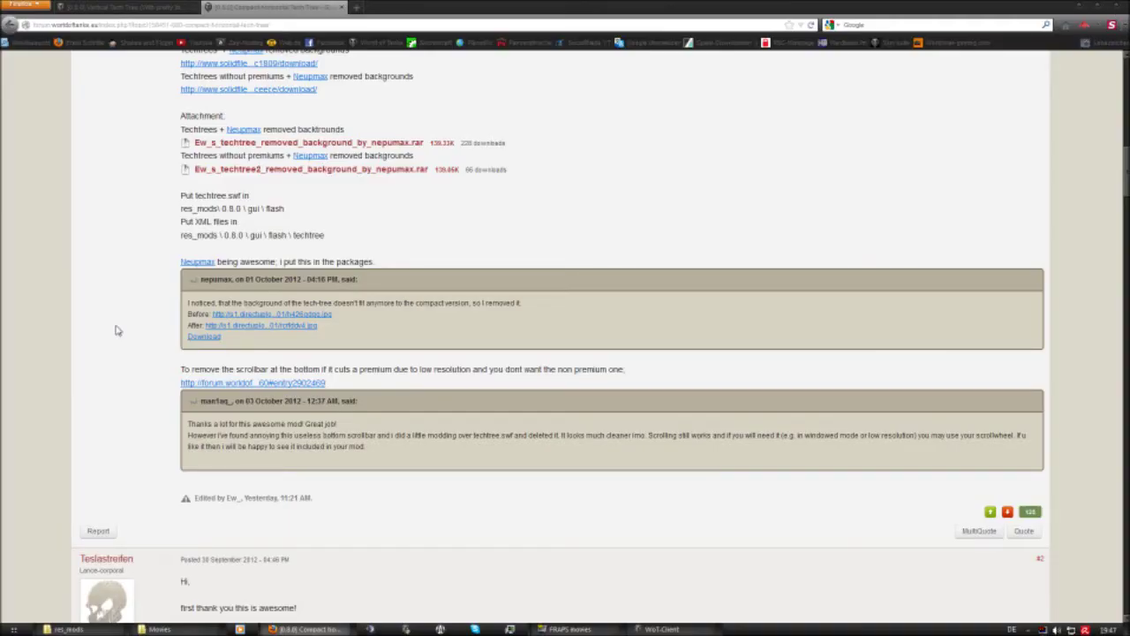
- In the browser, review the [0.8.0] Compact horizontal Tech Tree forum post and its Germany tech tree screenshot
scroll(115, 328, "up", 3)
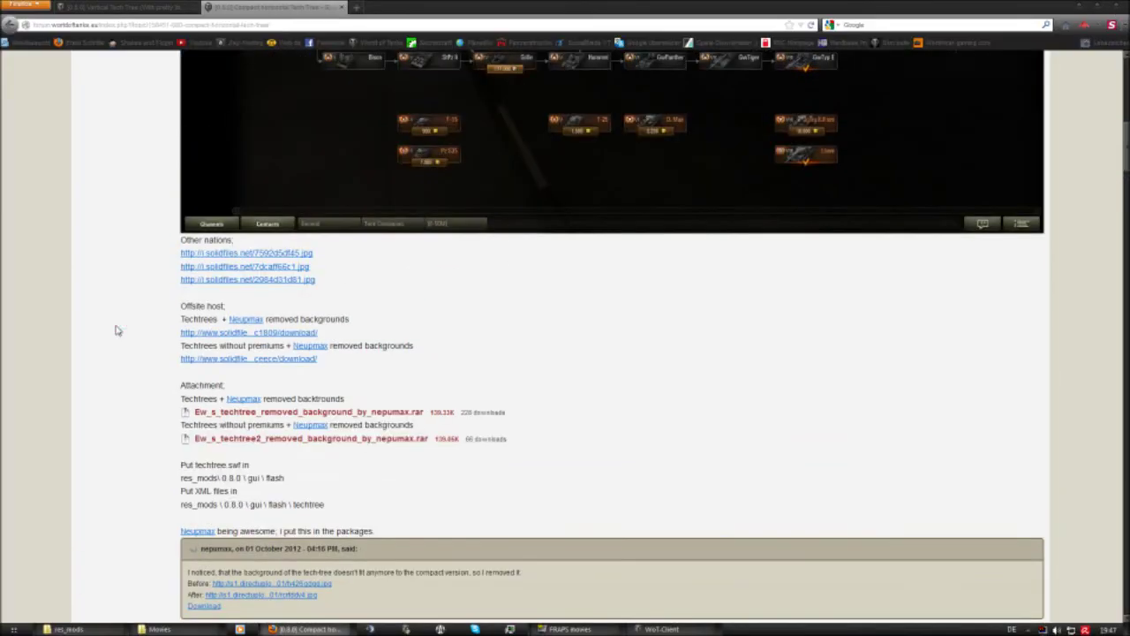
scroll(114, 328, "up", 5)
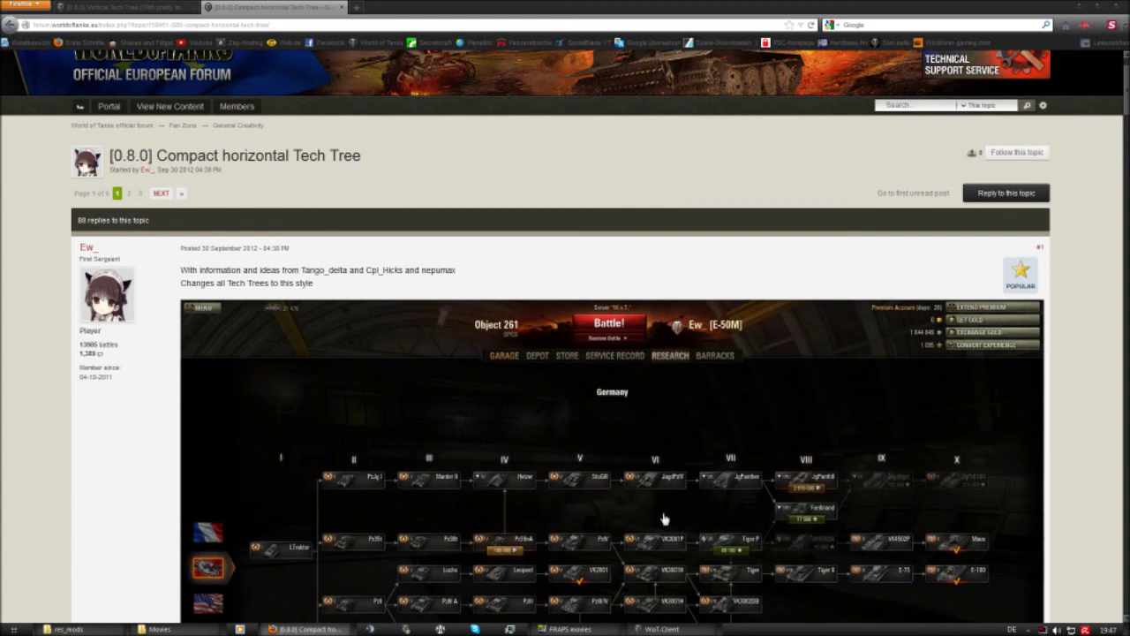
scroll(664, 519, "down", 3)
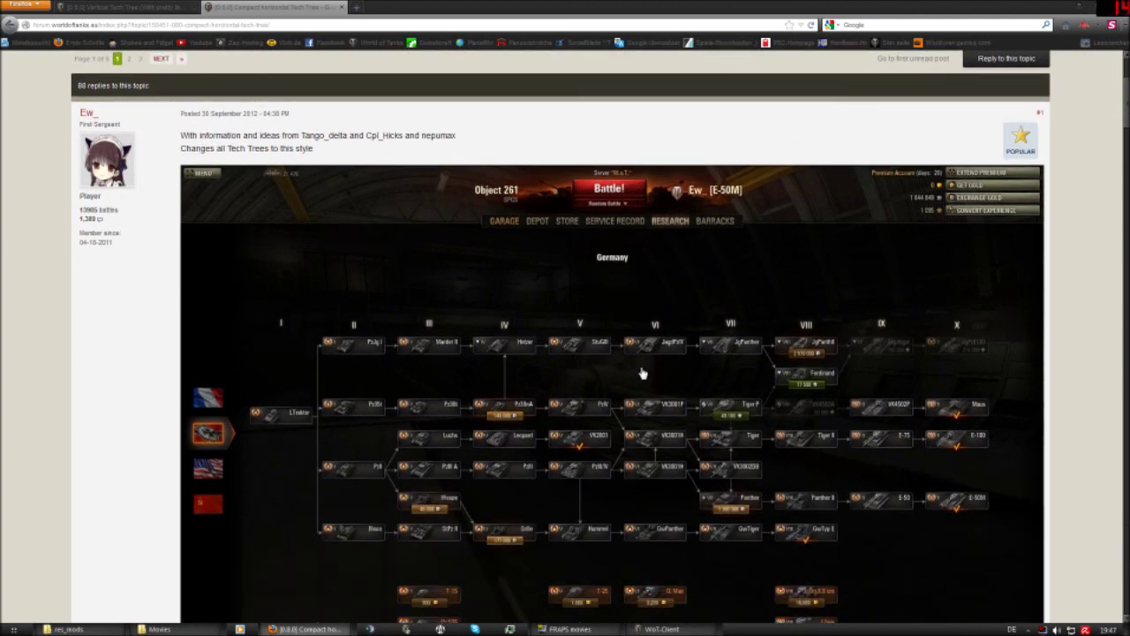
scroll(823, 441, "down", 3)
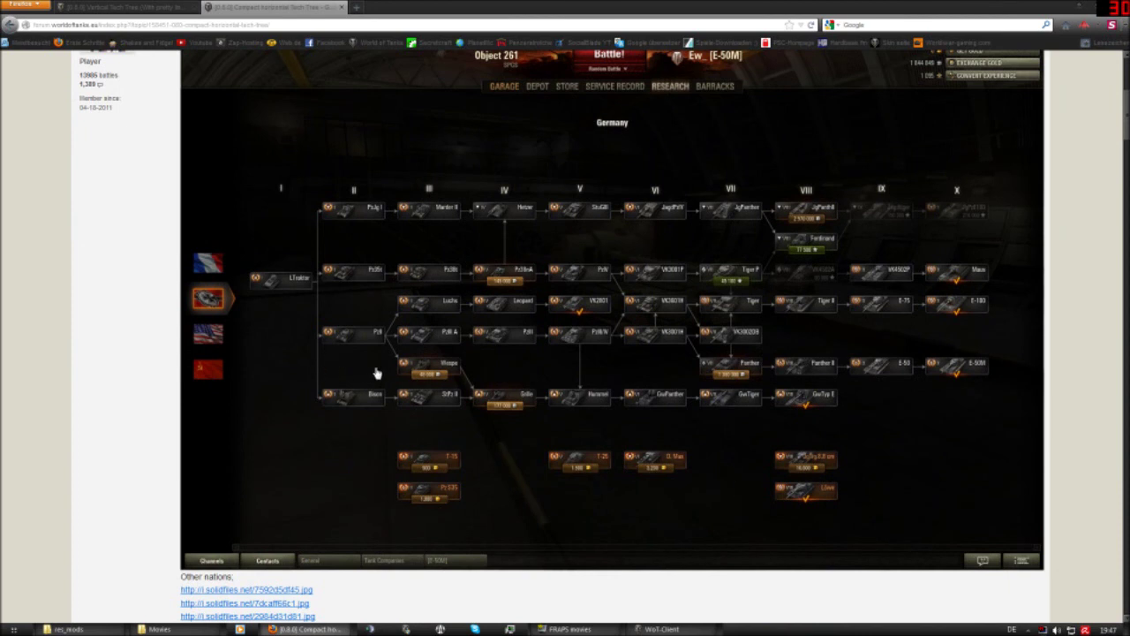